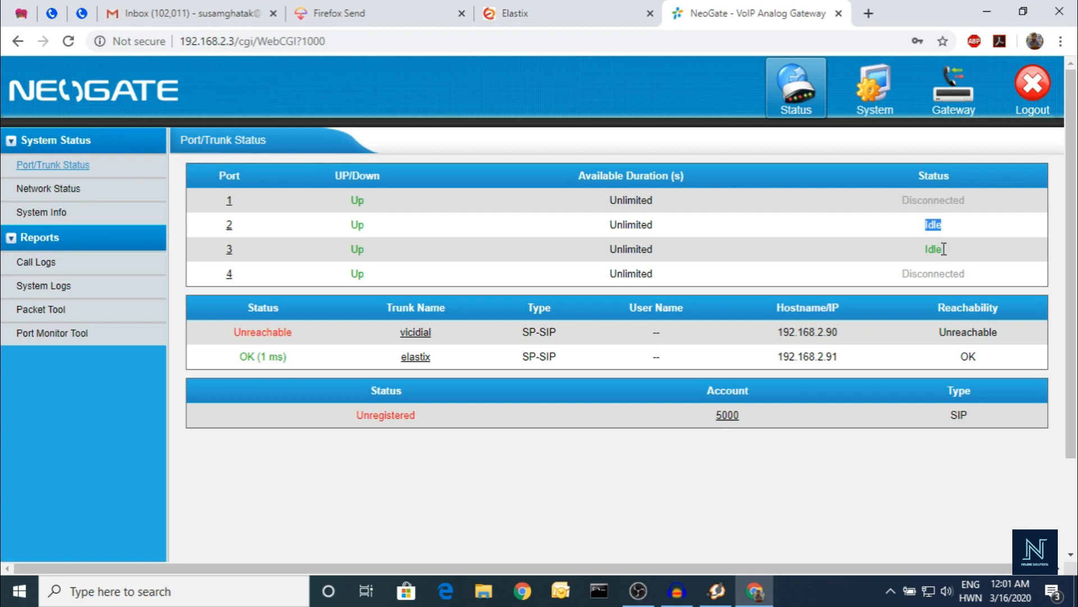
# Review the gateway's port status, network status and system information, including the product type.
pyautogui.moveTo(955, 256); pyautogui.dragTo(911, 265)
pyautogui.click(65, 190)
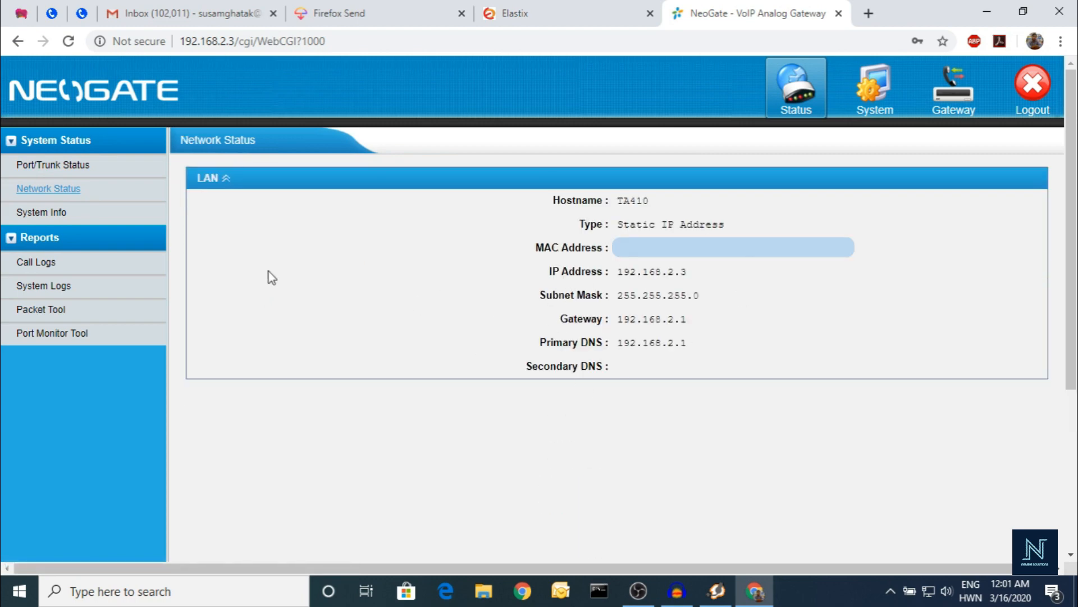
pyautogui.click(57, 212)
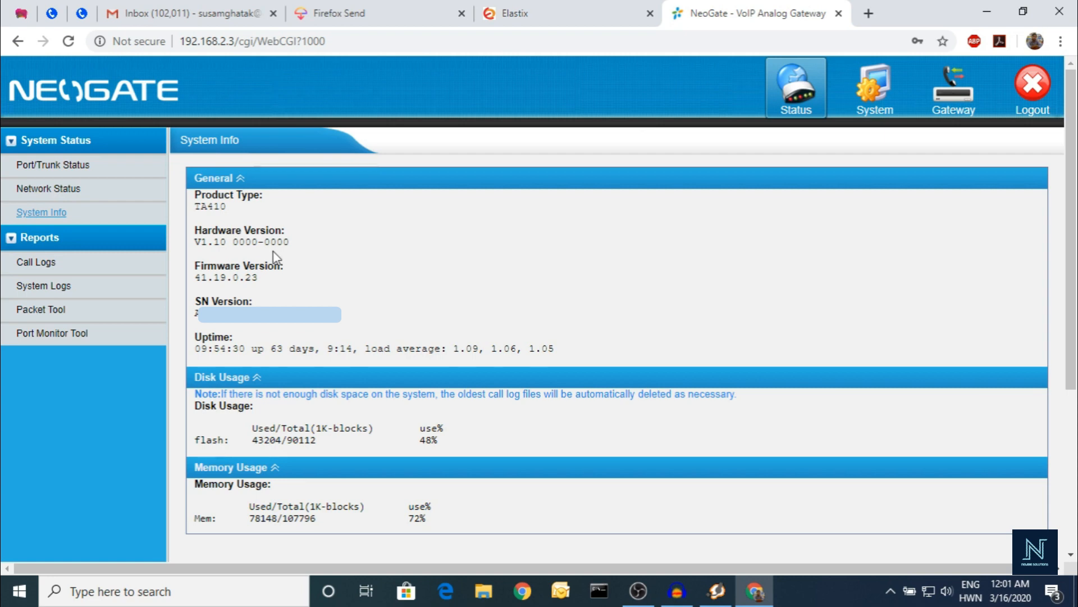
pyautogui.doubleClick(226, 206)
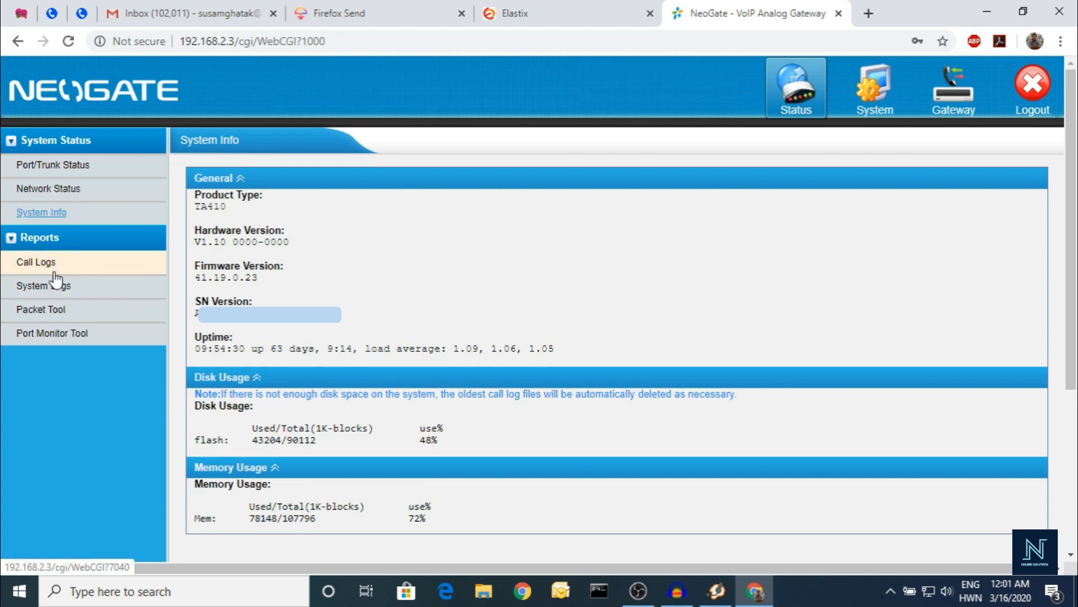
# Review the LAN settings and the Security Center's firewall, service and port pages, including the SIP UDP port settings.
pyautogui.click(881, 104)
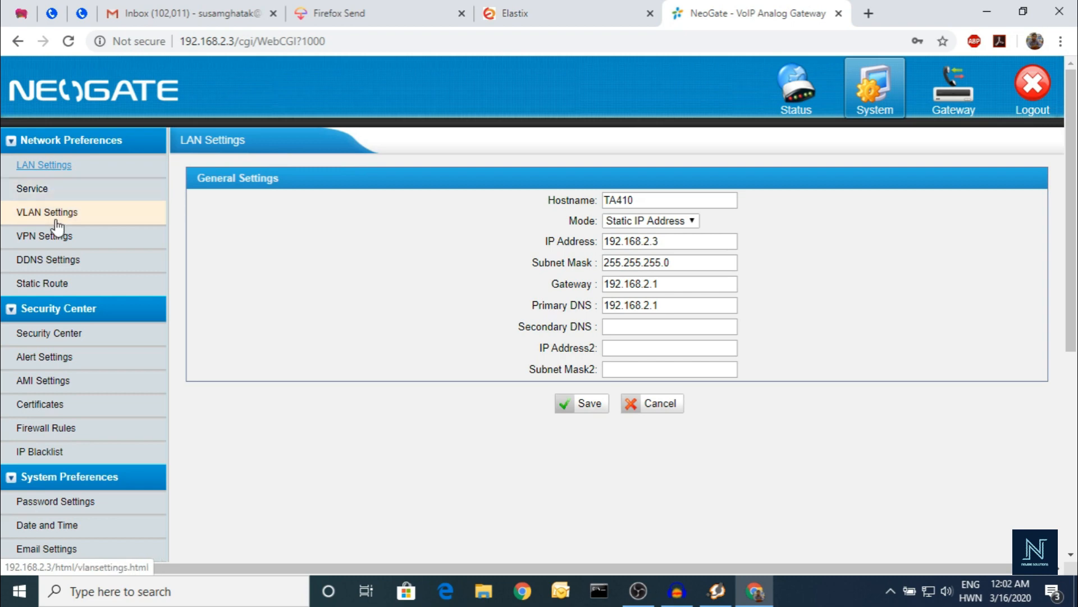
pyautogui.click(56, 334)
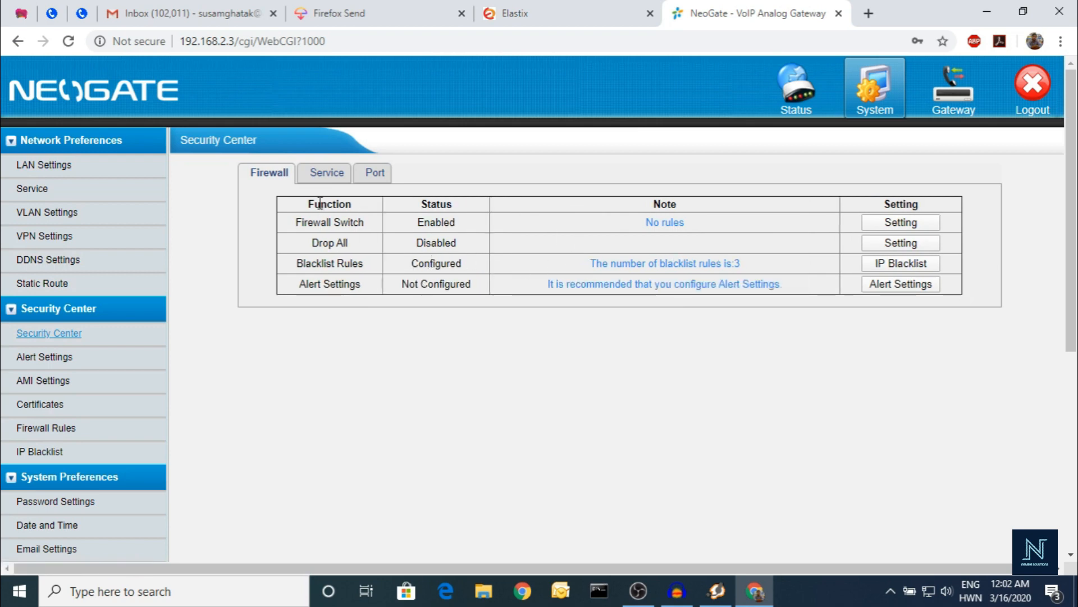
pyautogui.click(328, 179)
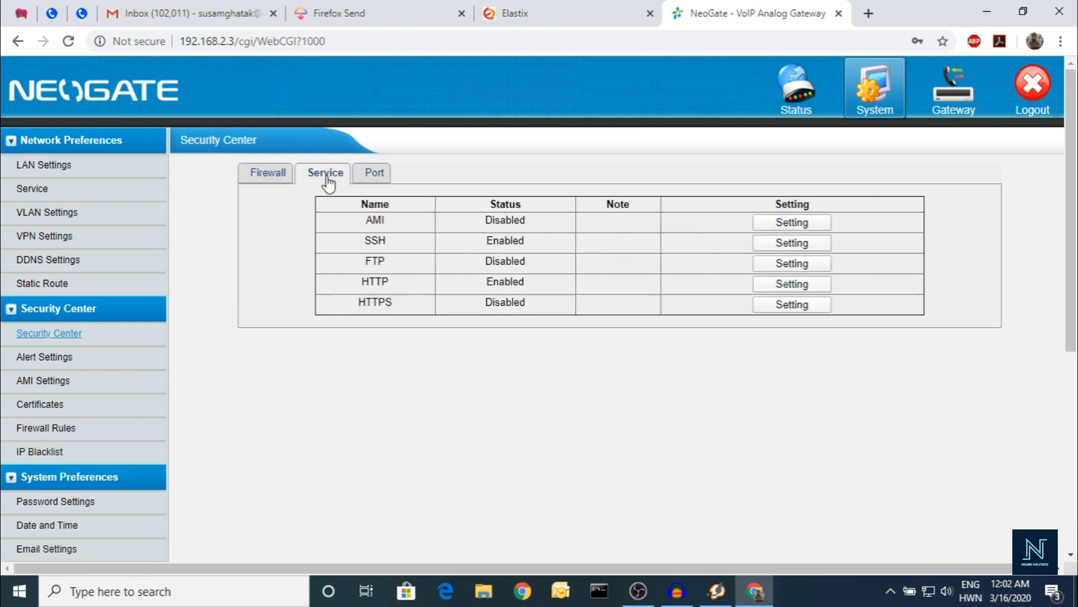
pyautogui.click(377, 182)
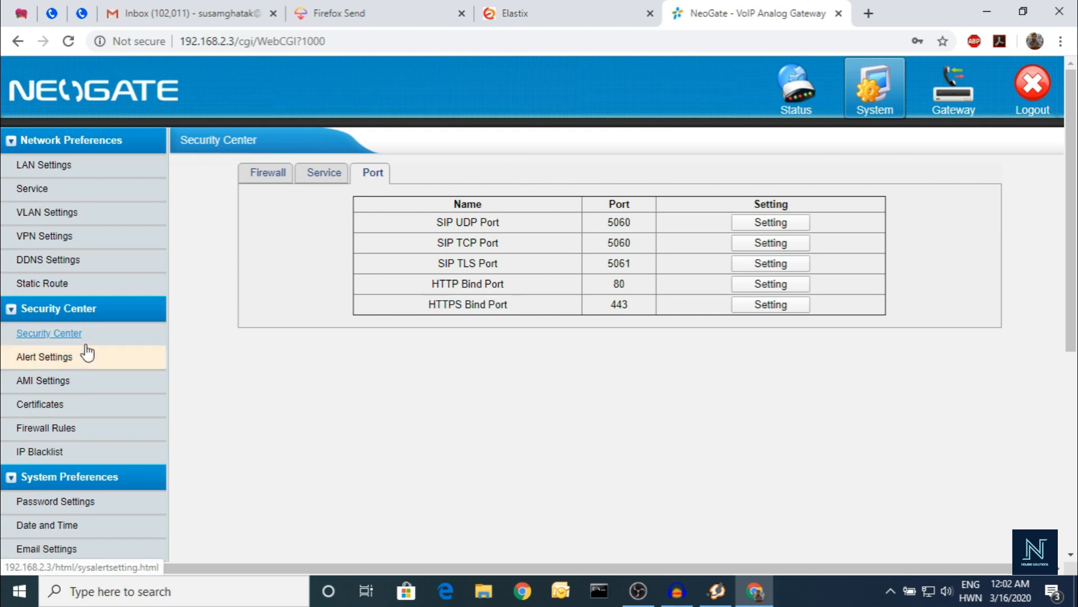
pyautogui.click(785, 226)
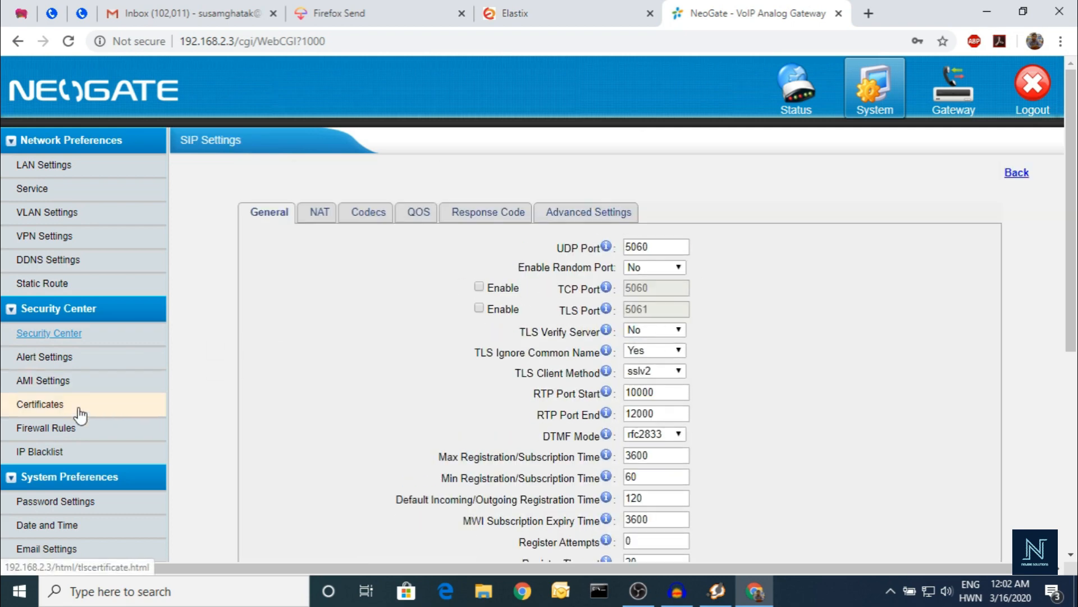
# View the system's password settings and its SMTP email settings.
pyautogui.click(100, 502)
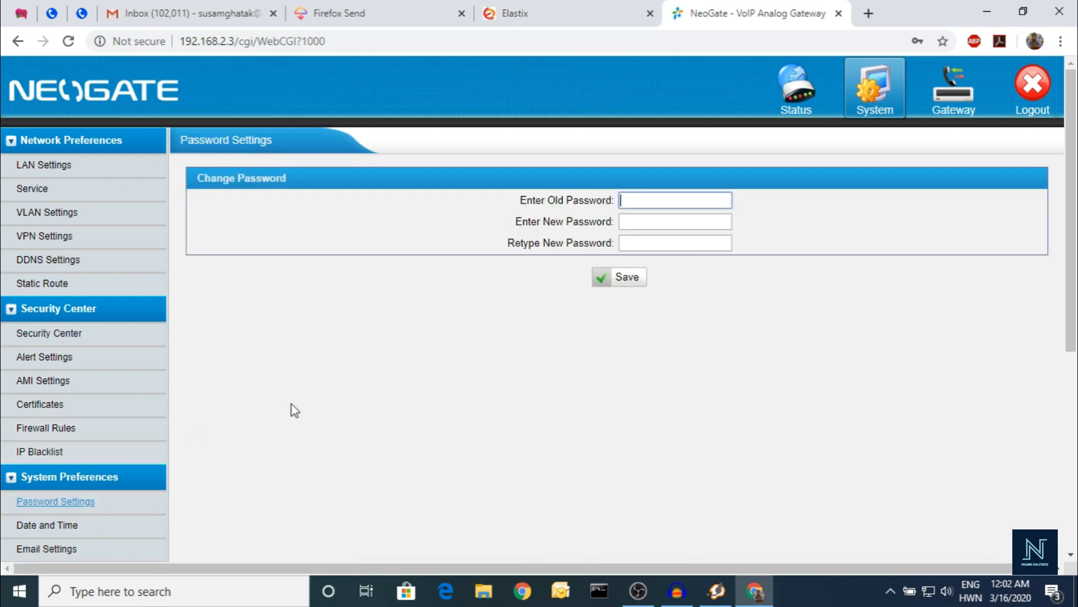
pyautogui.click(49, 549)
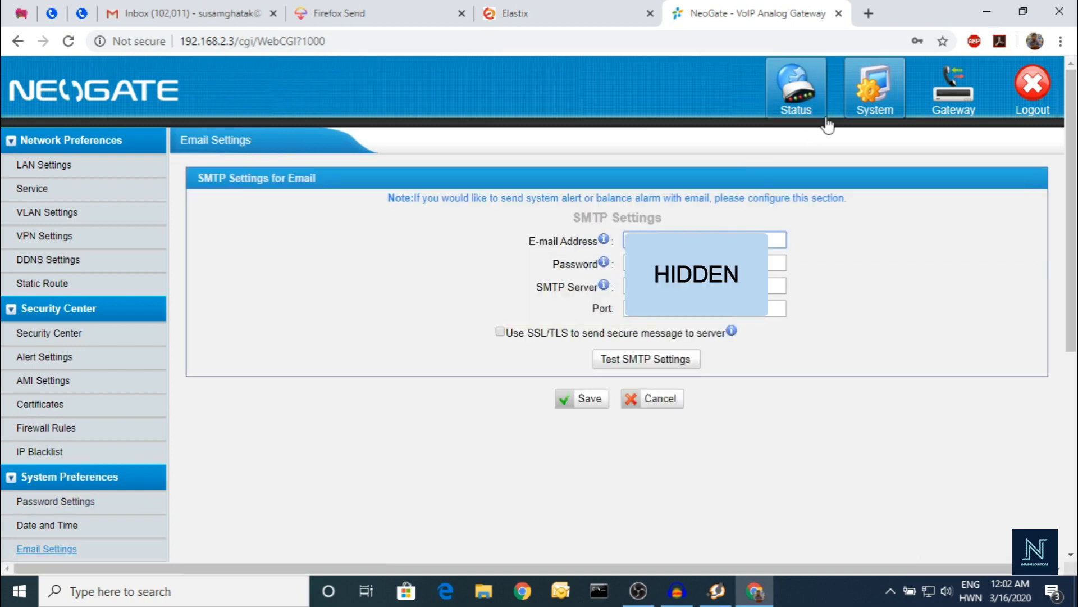
# Examine the general, call duration and other settings of gateway port FXO4, and close them without changes.
pyautogui.click(917, 91)
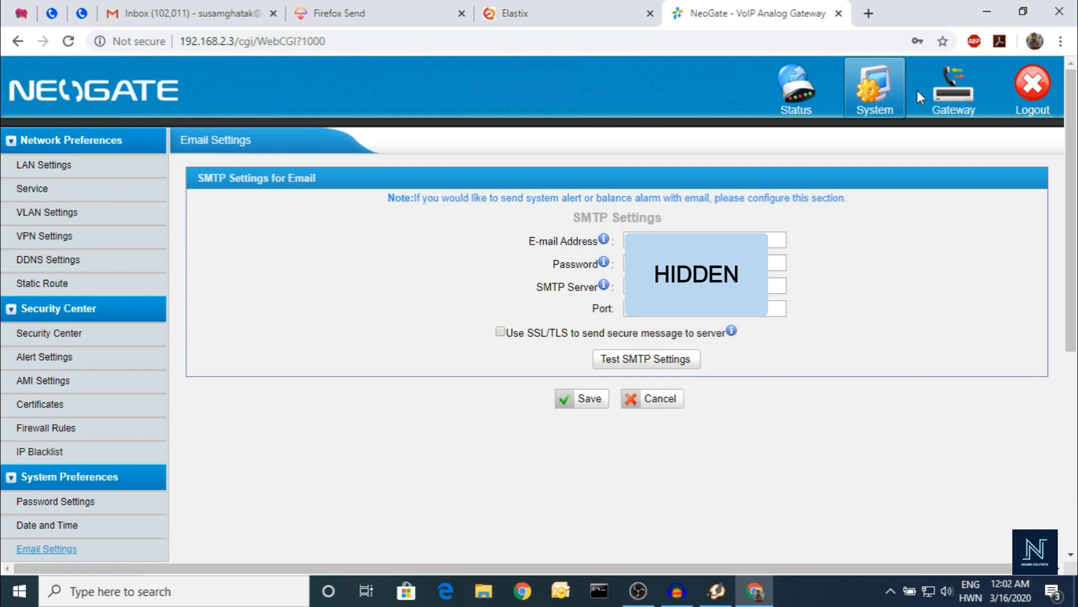
pyautogui.click(932, 96)
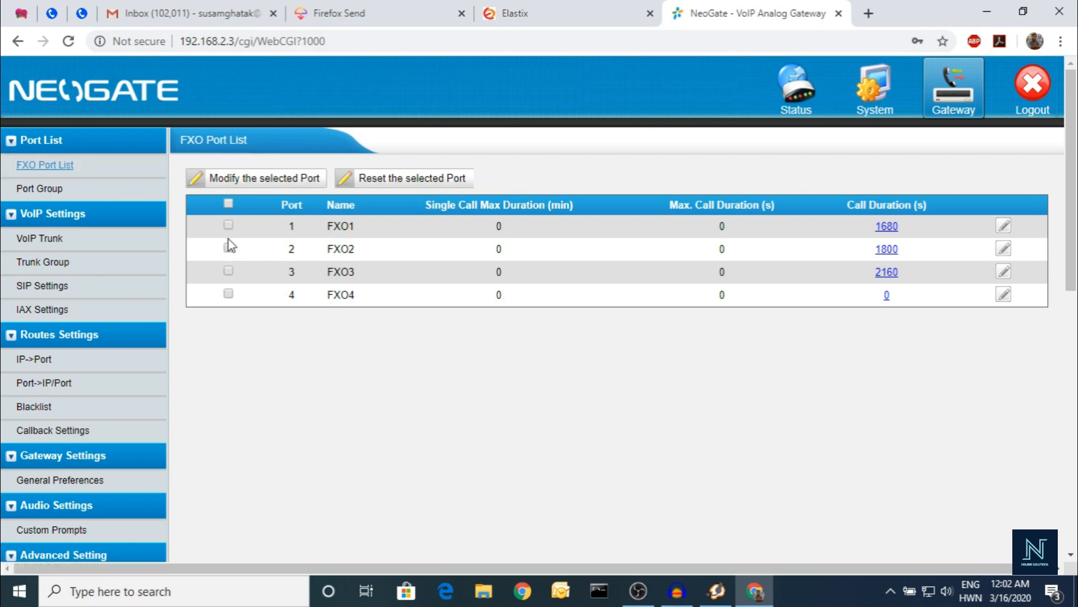
pyautogui.click(228, 293)
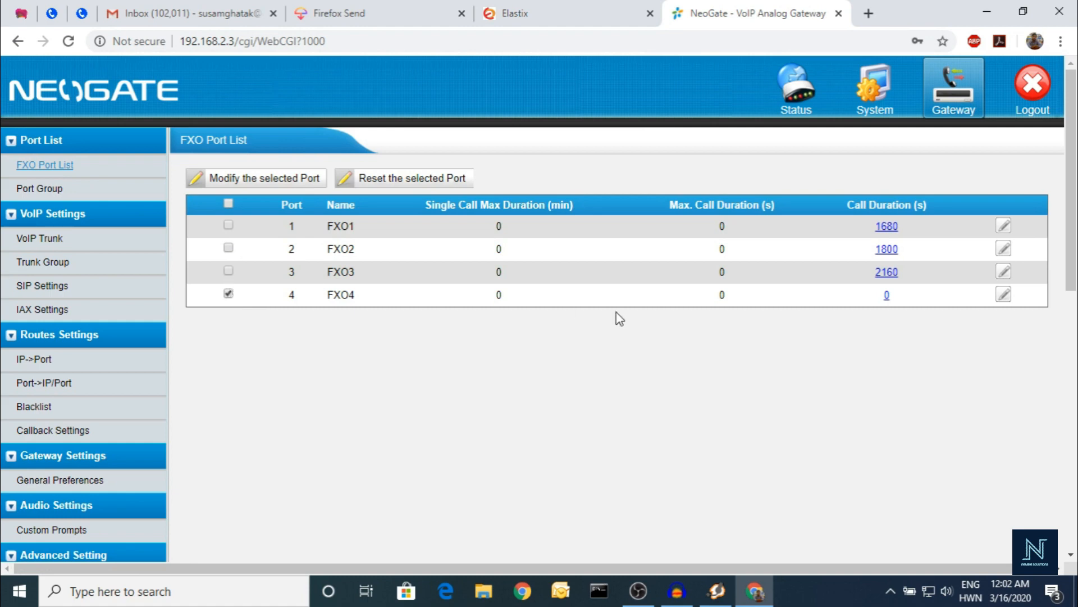
pyautogui.click(1004, 295)
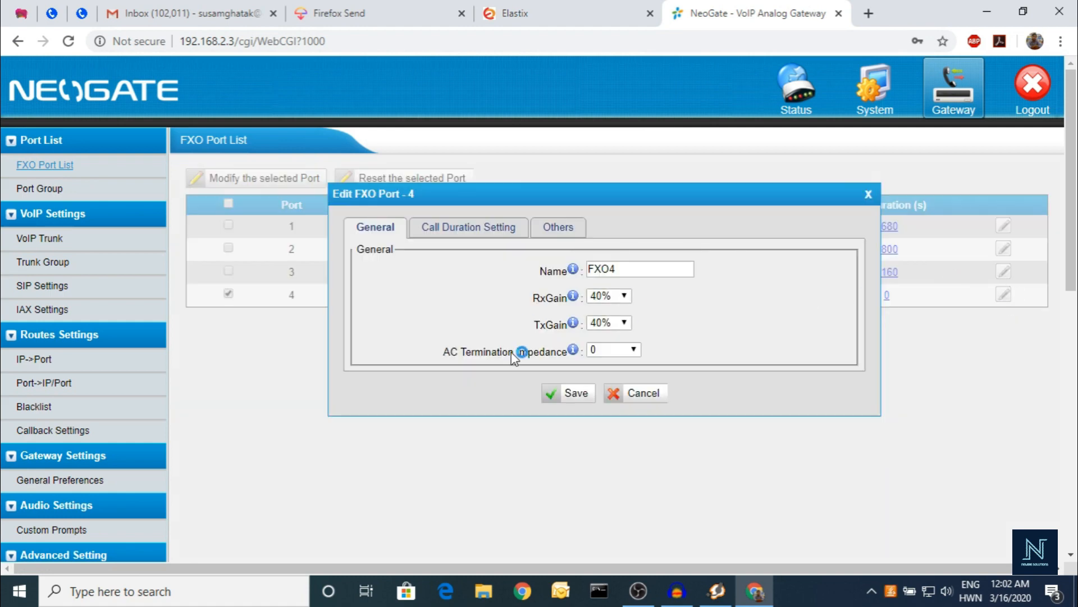
pyautogui.click(476, 236)
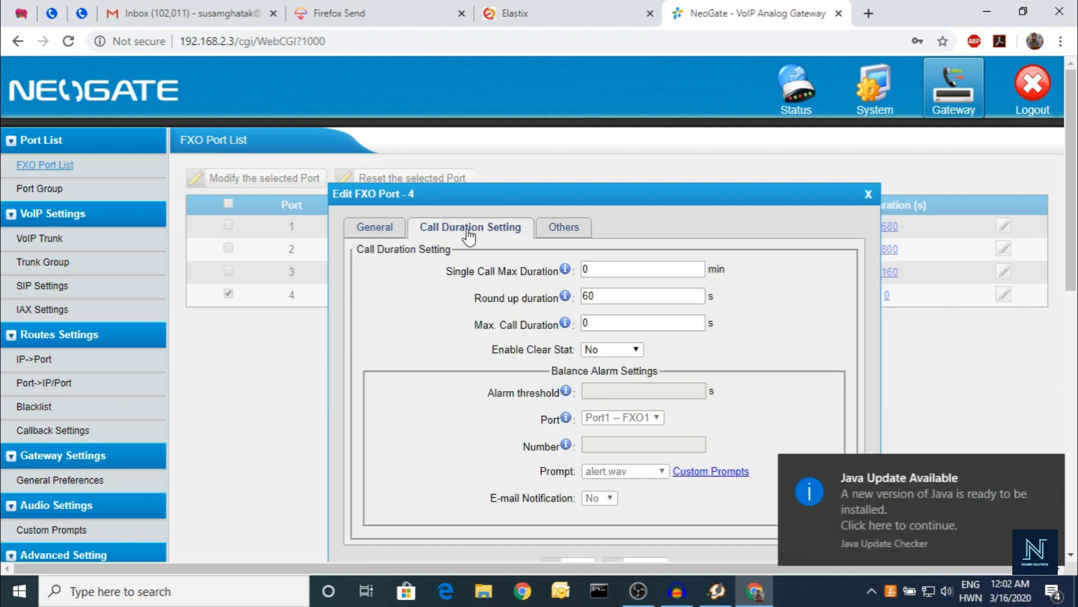
pyautogui.click(392, 238)
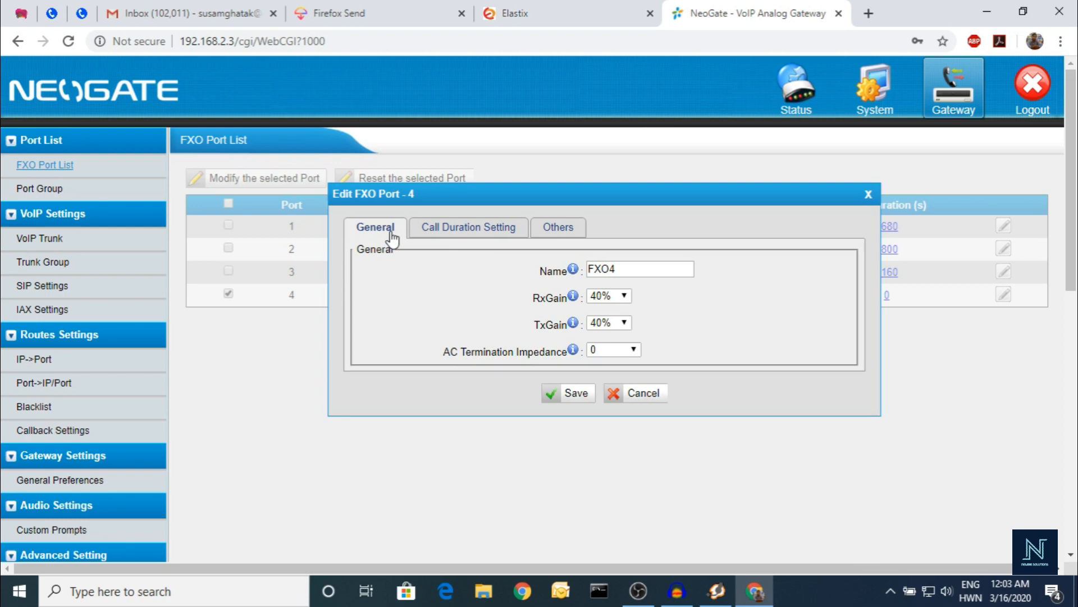
pyautogui.click(474, 235)
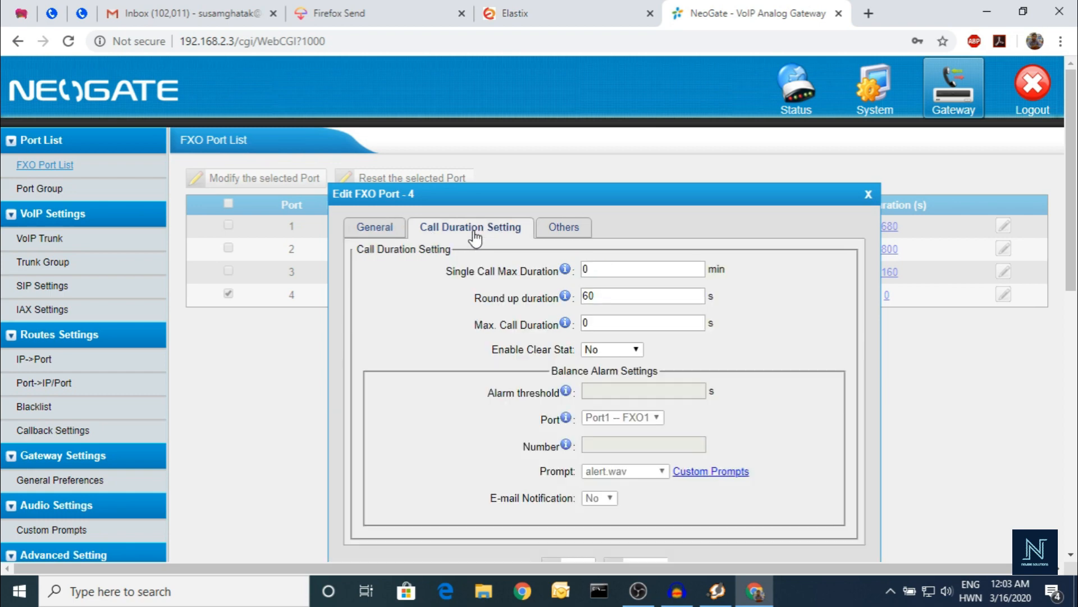
pyautogui.click(576, 235)
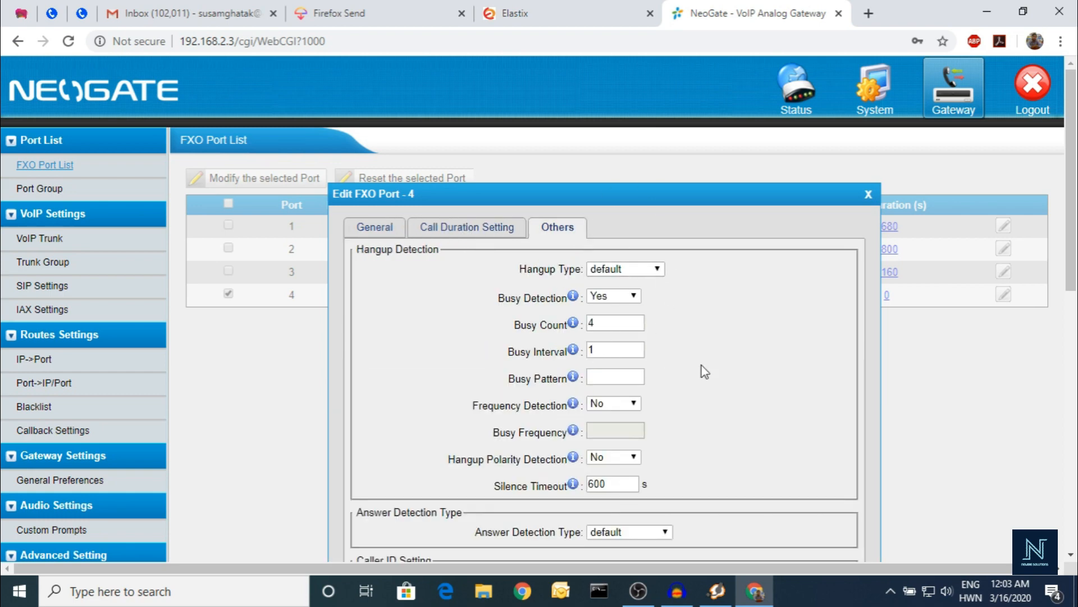
pyautogui.click(868, 195)
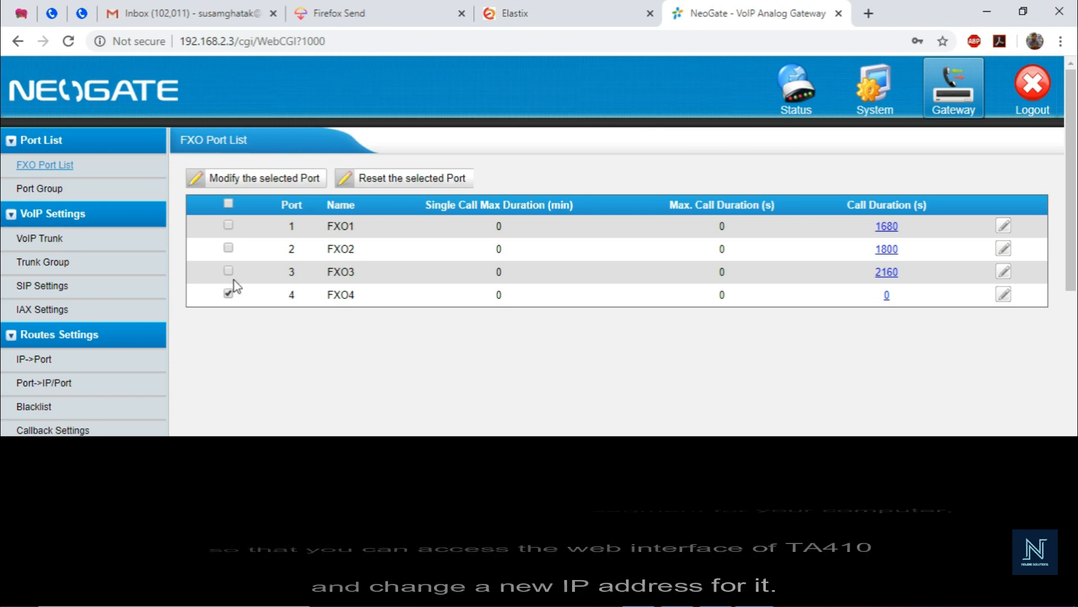
# Examine the blank form for adding a port group and the existing outgoing group's settings, leaving both without saving.
pyautogui.click(58, 200)
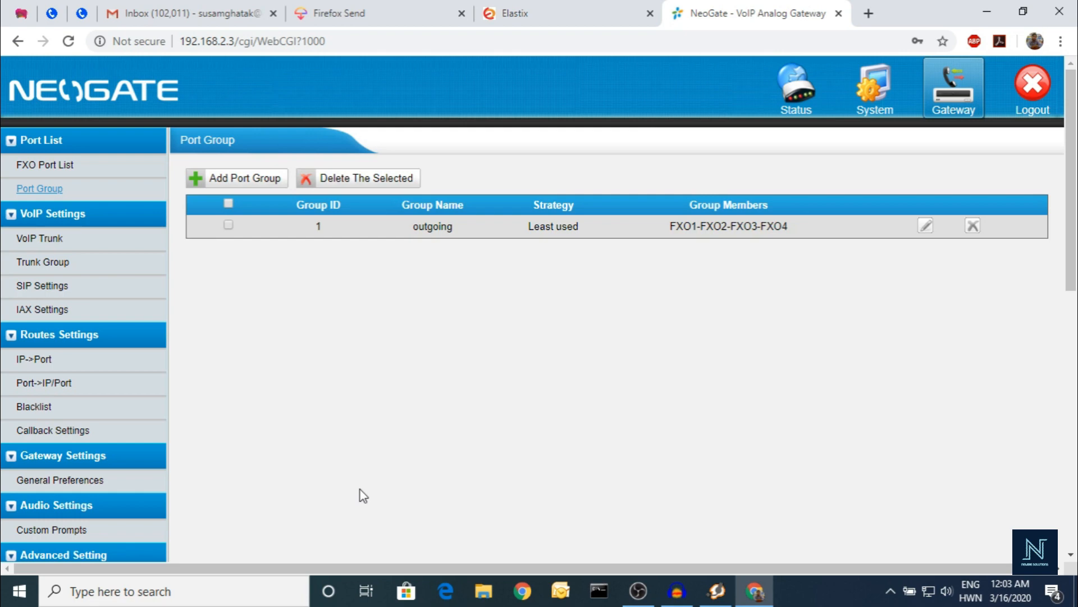
pyautogui.click(257, 184)
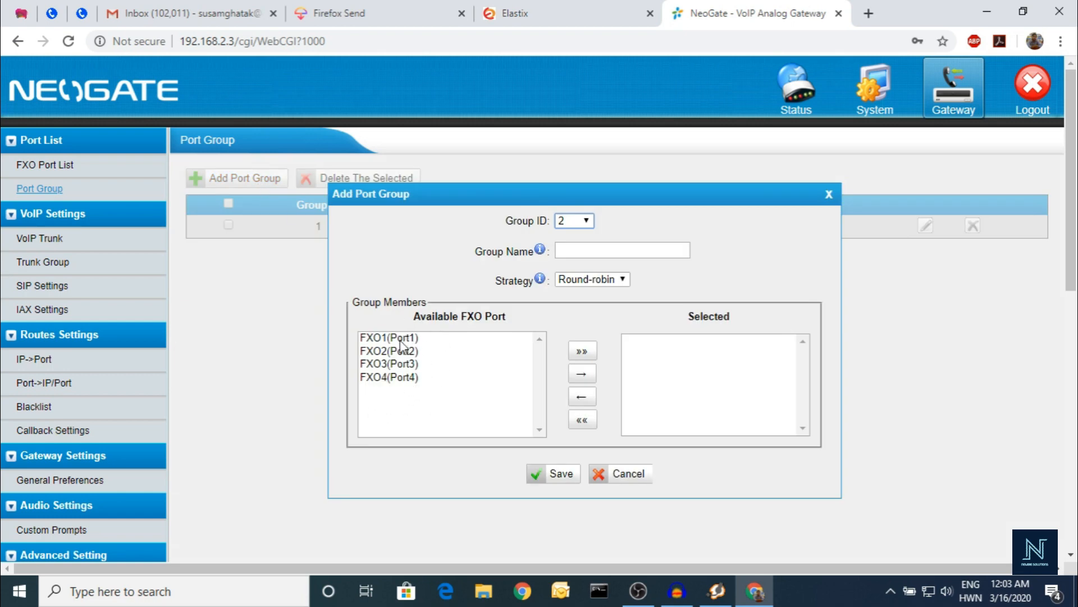
pyautogui.click(622, 251)
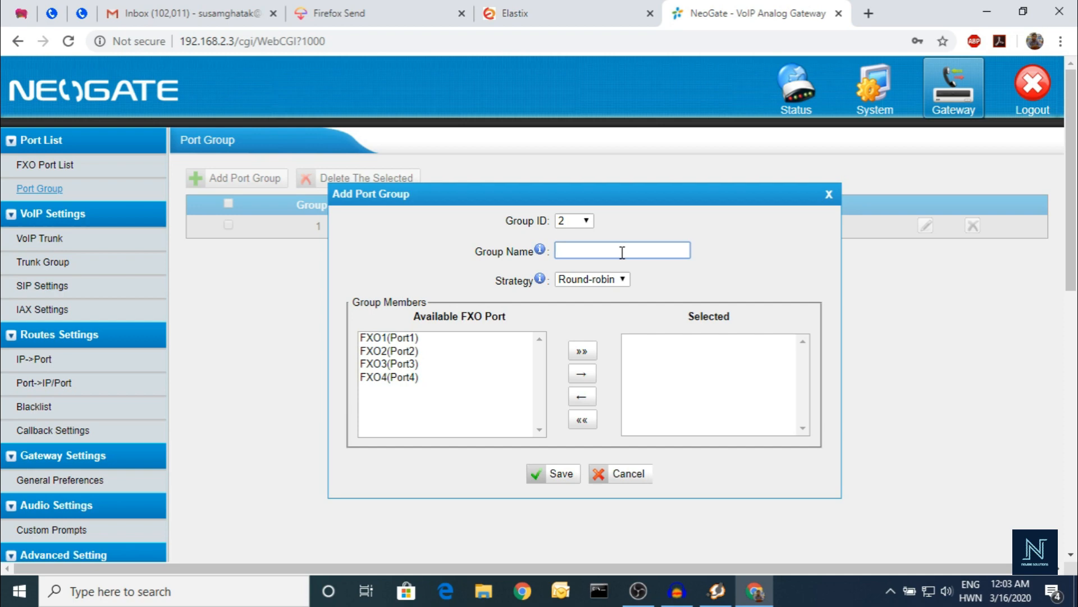
pyautogui.moveTo(541, 279)
pyautogui.click(618, 477)
pyautogui.click(924, 227)
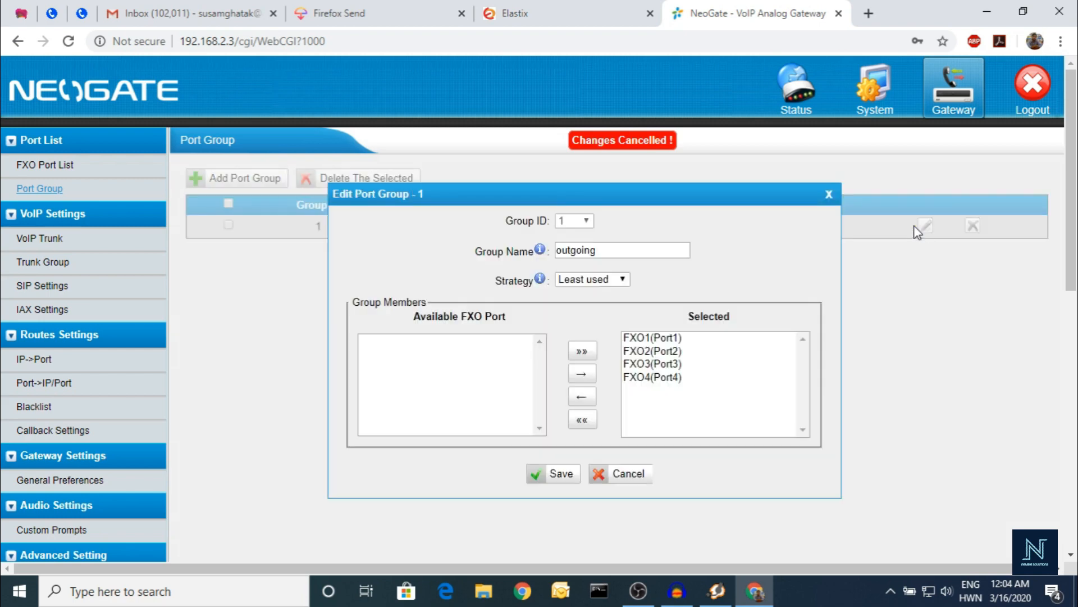
pyautogui.click(616, 473)
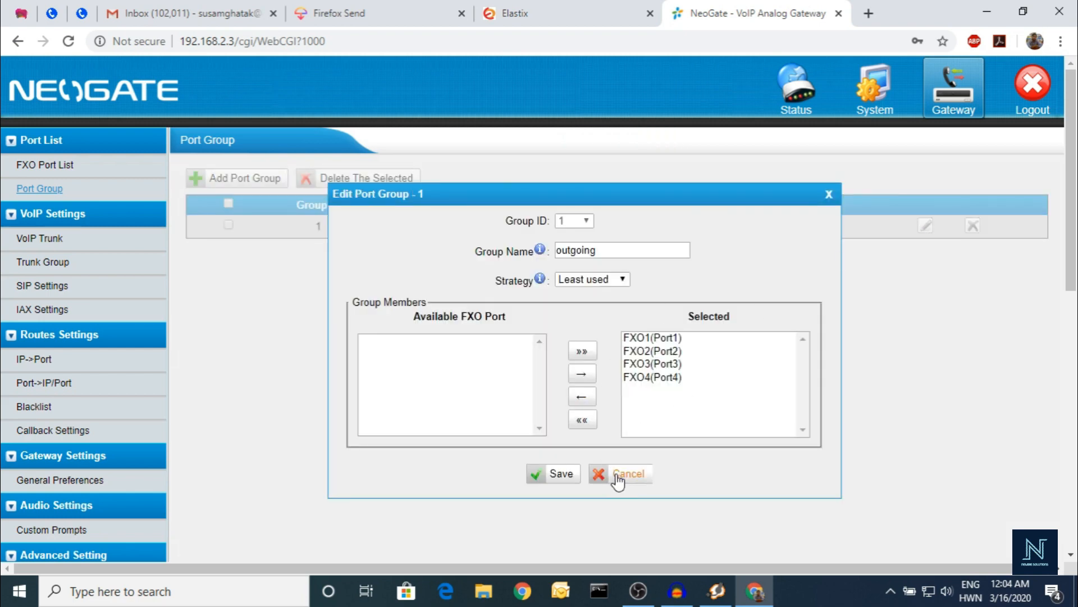
# View the VoIP trunk list and check the Elastix server's IP address in its browser tab.
pyautogui.click(49, 241)
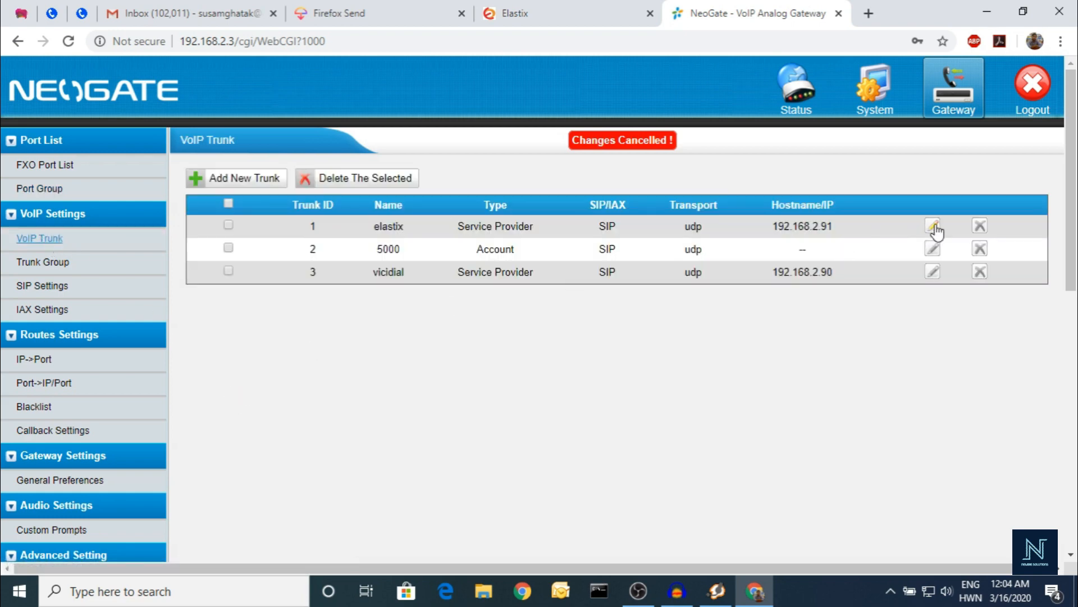
pyautogui.click(556, 5)
pyautogui.moveTo(242, 41)
pyautogui.mouseDown()
pyautogui.moveTo(192, 49)
pyautogui.moveTo(231, 49)
pyautogui.mouseUp()
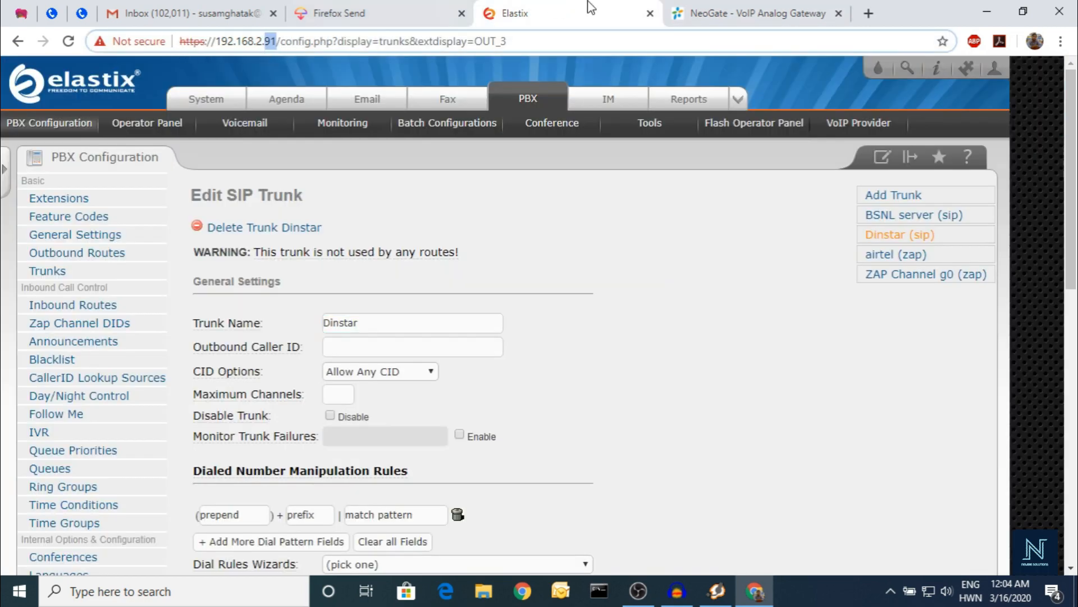
pyautogui.click(768, 5)
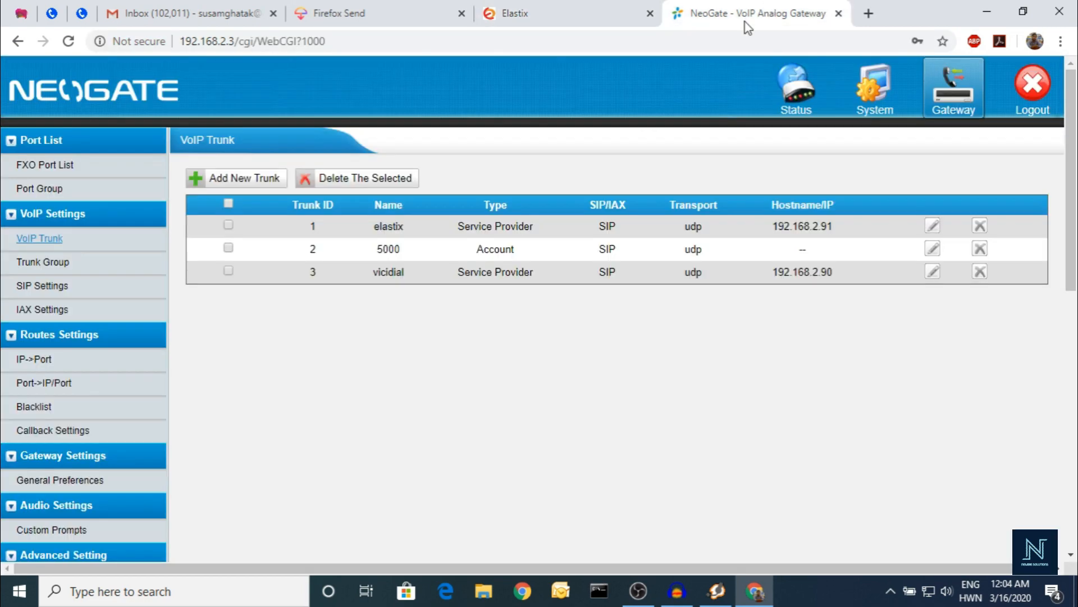
# Inspect the elastix VoIP trunk's general settings and available protocol types, and close it without saving.
pyautogui.click(933, 230)
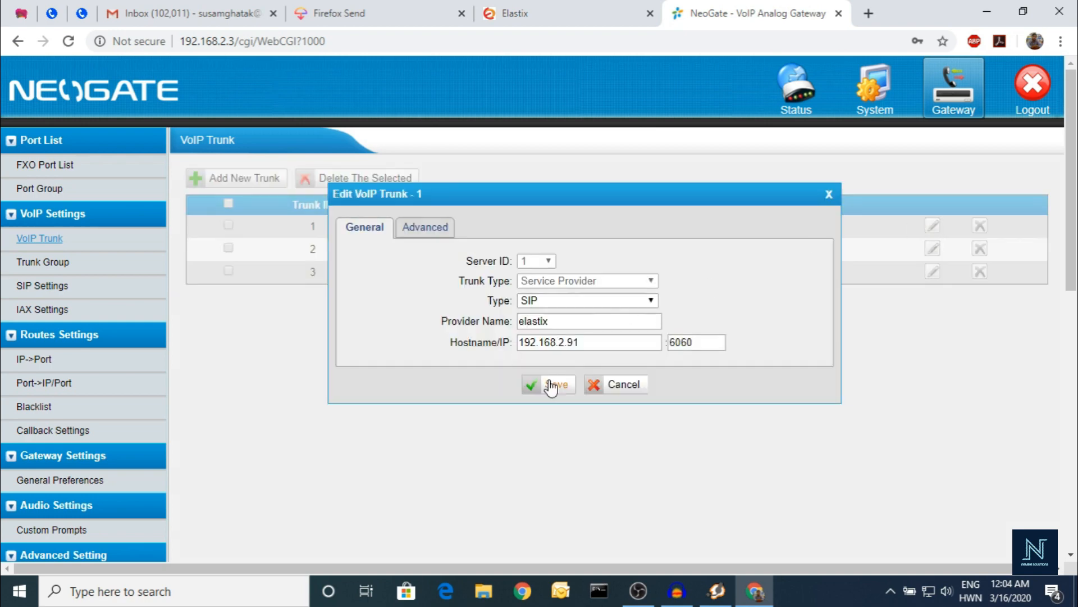
pyautogui.click(601, 302)
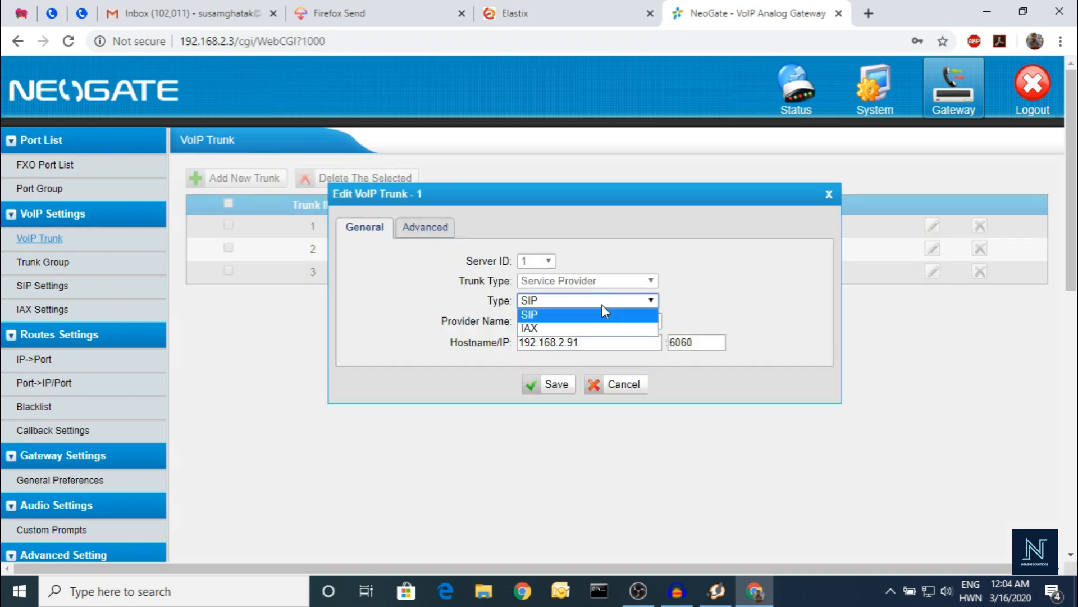
pyautogui.click(601, 304)
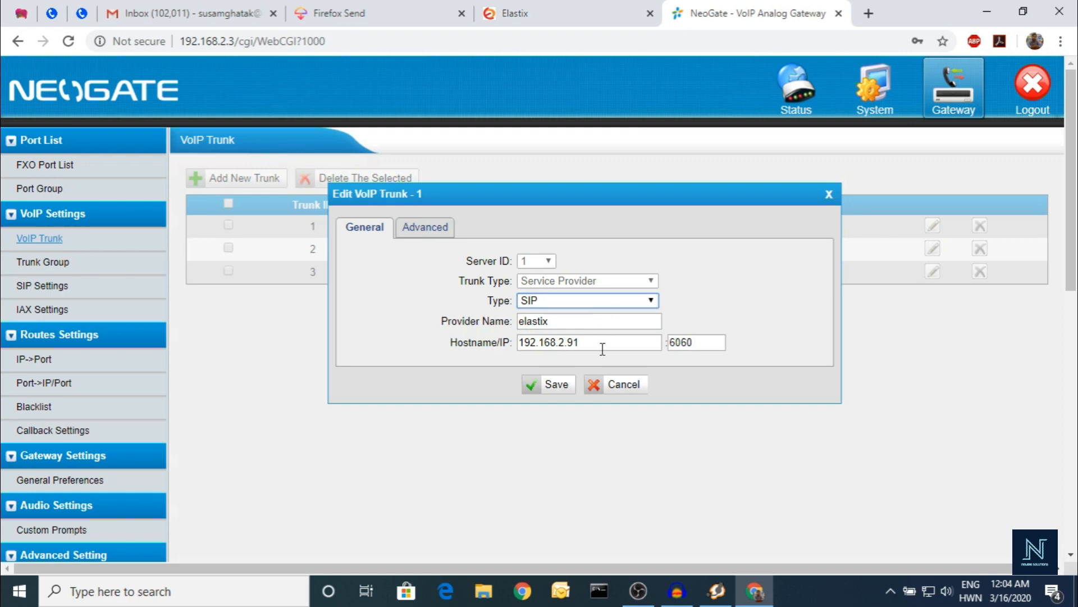
pyautogui.click(614, 385)
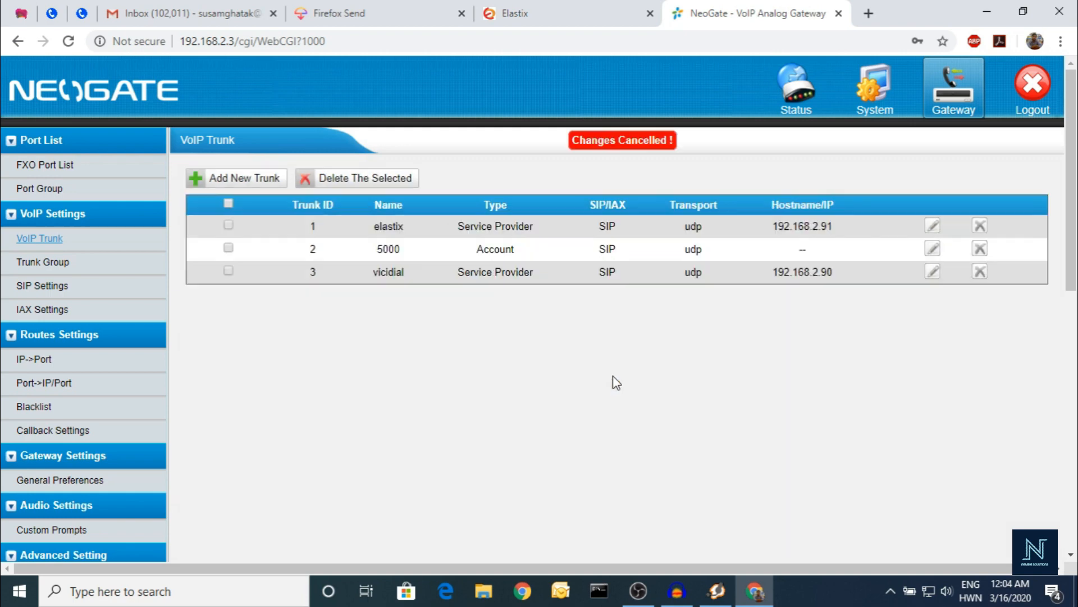
# Compare the form fields for the Account, Trunk and Service Provider types when adding a VoIP trunk, and cancel without saving.
pyautogui.click(248, 183)
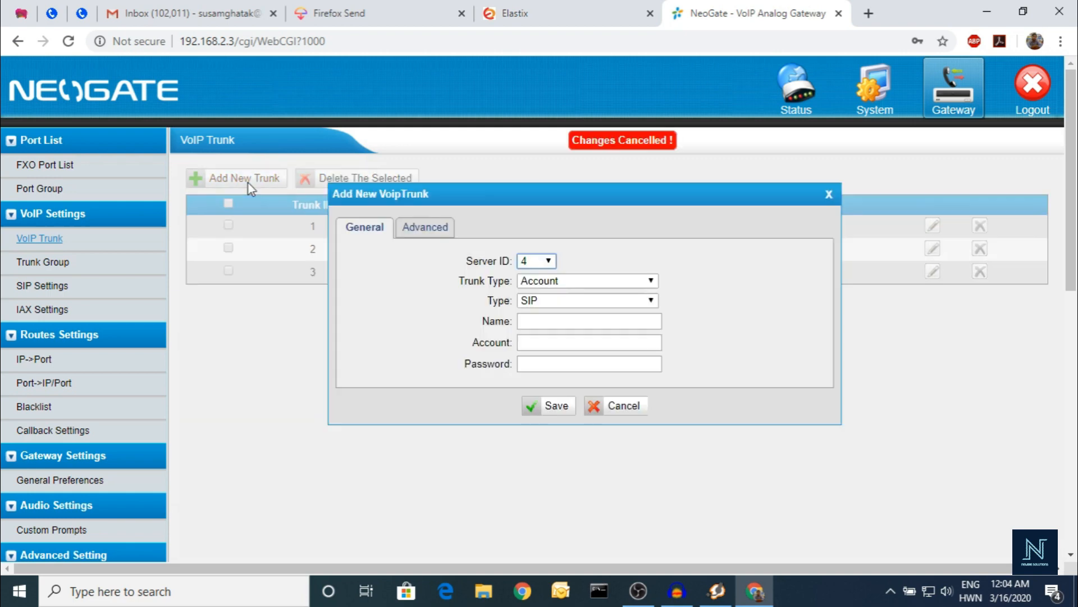
pyautogui.click(572, 285)
pyautogui.click(568, 309)
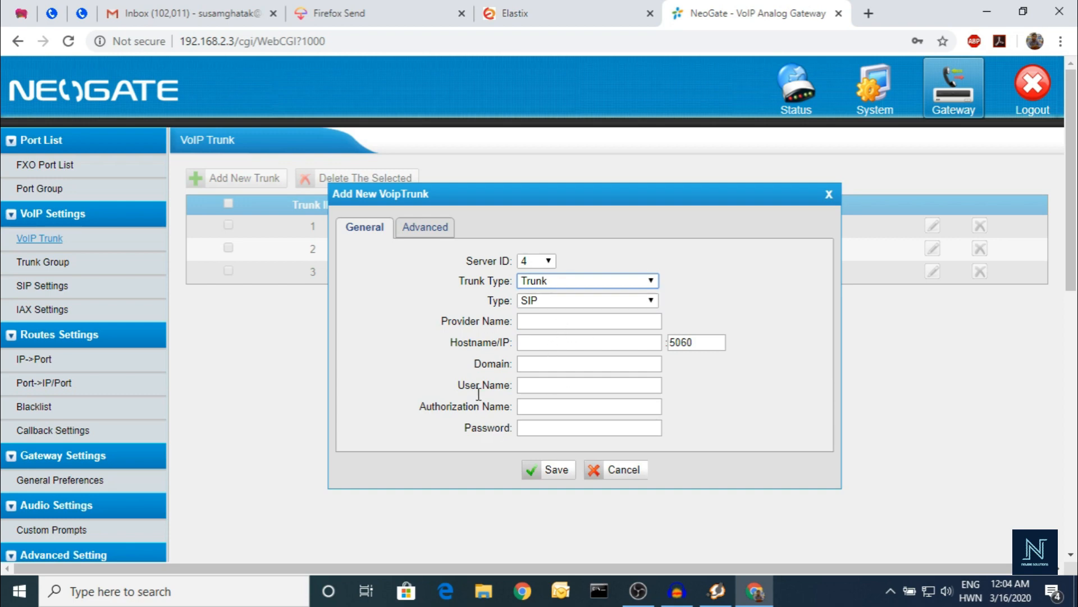
pyautogui.click(571, 283)
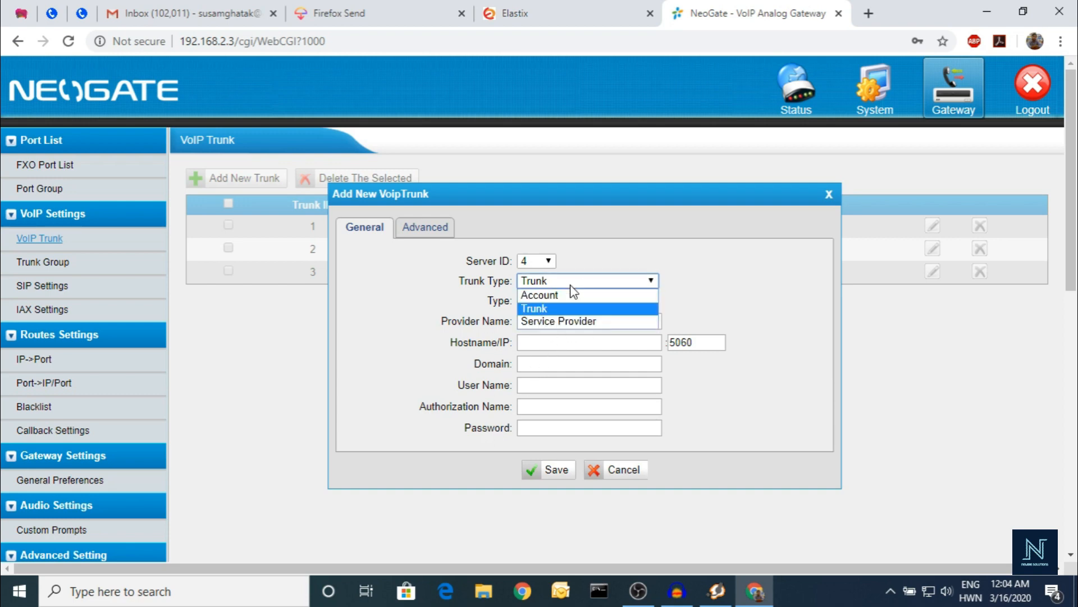
pyautogui.click(574, 321)
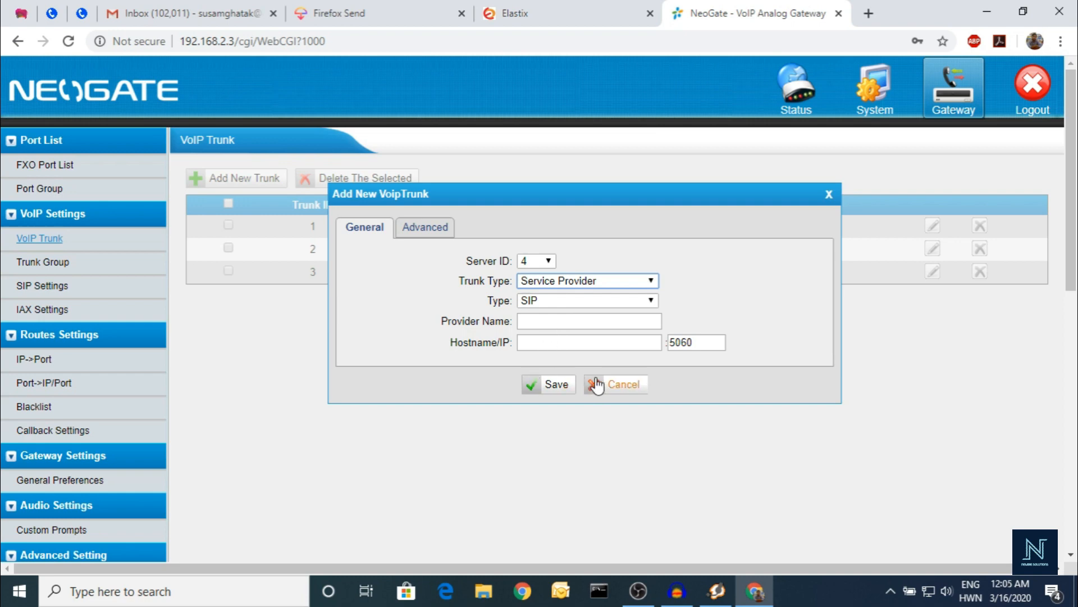
pyautogui.click(618, 386)
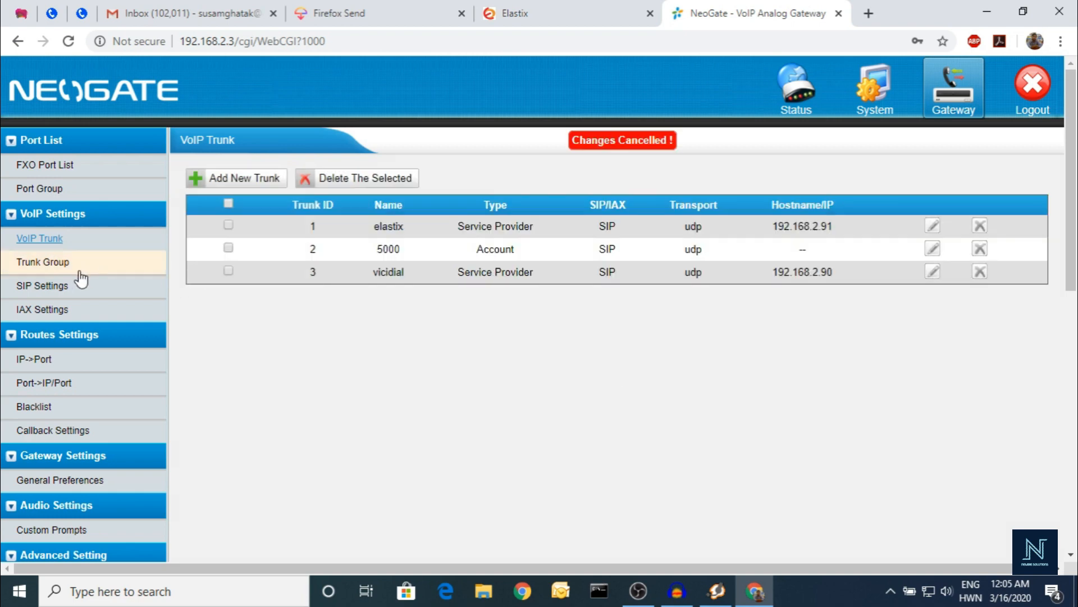
# View the trunk group list and the blank form for adding a trunk group, and cancel without saving.
pyautogui.click(62, 263)
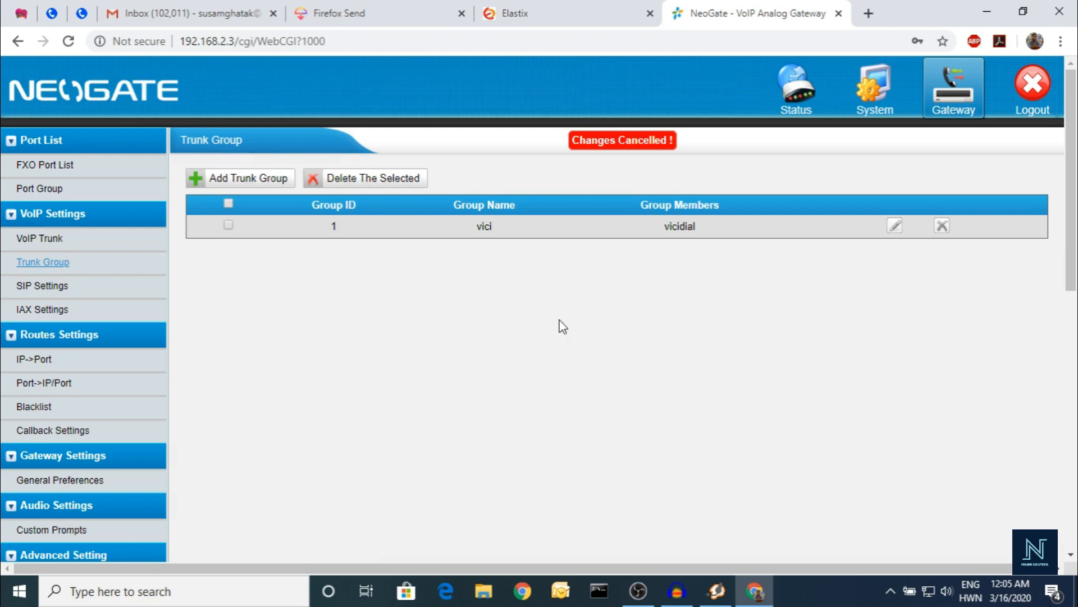
pyautogui.click(253, 180)
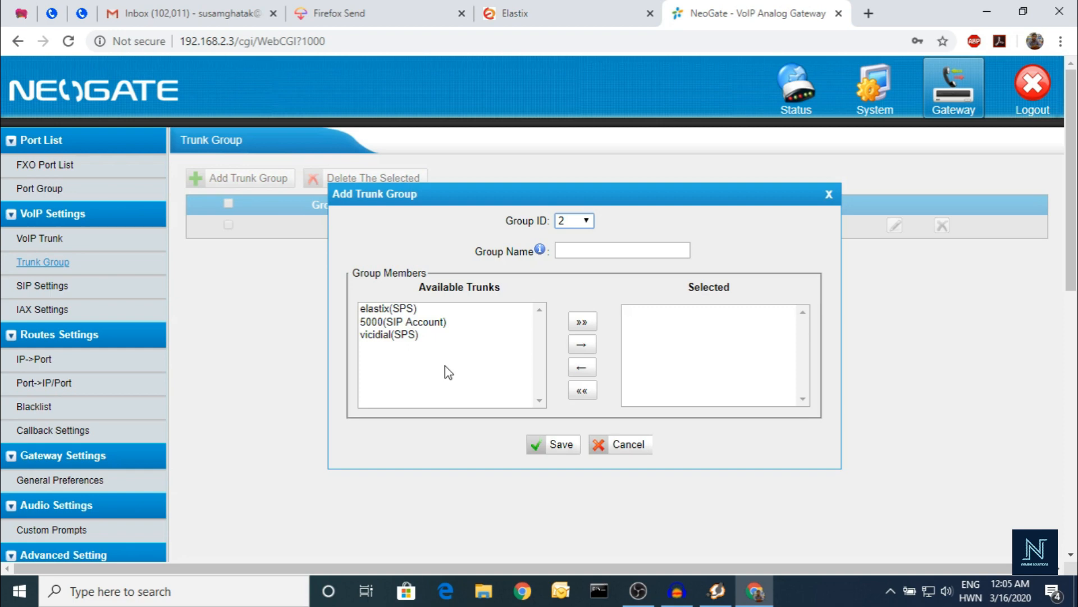
pyautogui.click(615, 446)
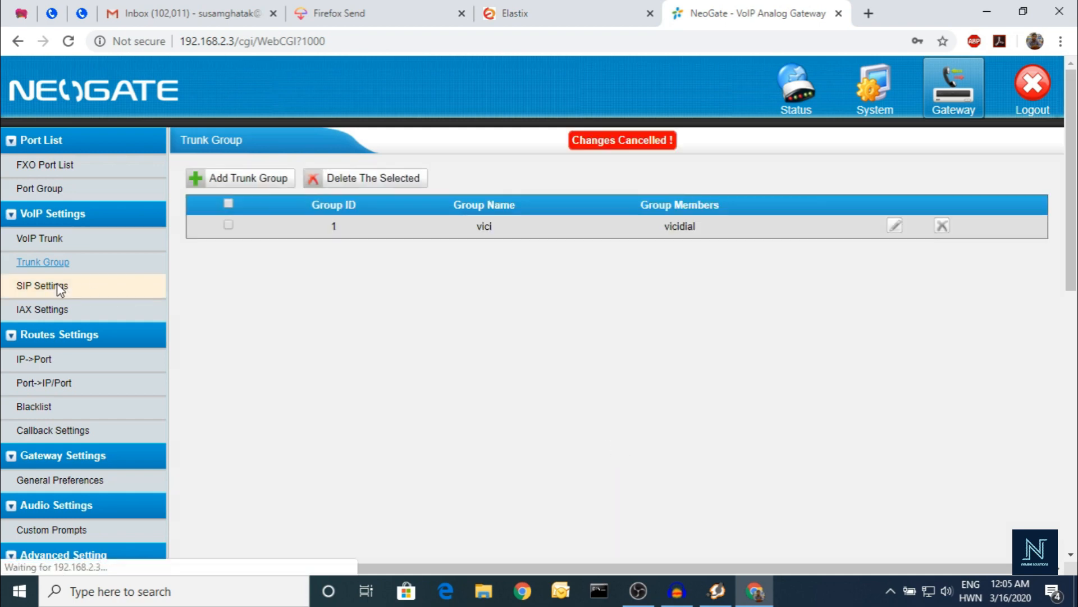
# Review the gateway's SIP settings, including the general, codecs and QOS sections.
pyautogui.click(56, 287)
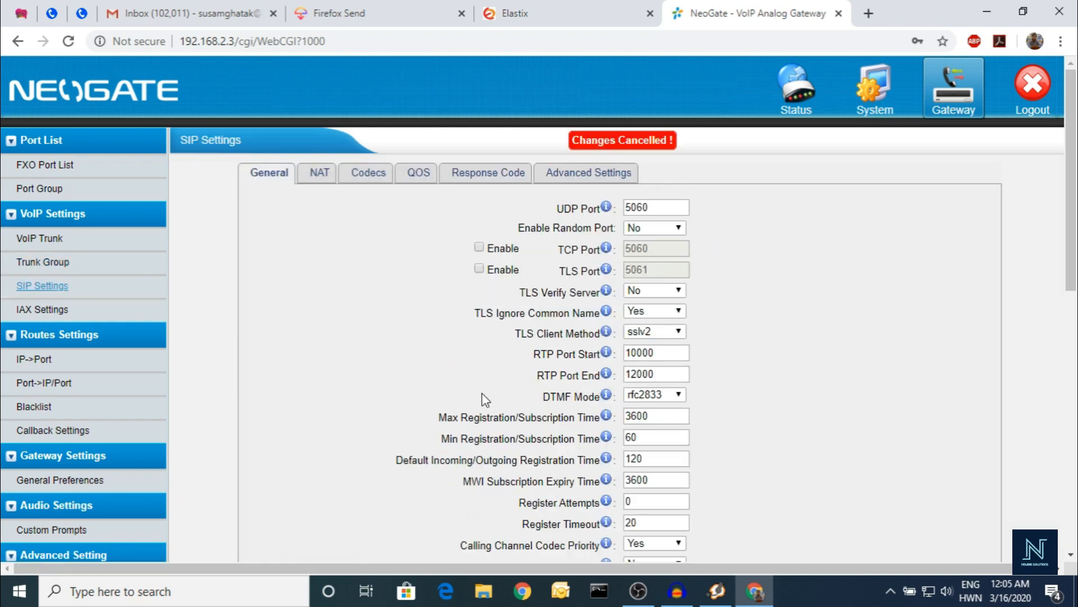
pyautogui.click(319, 185)
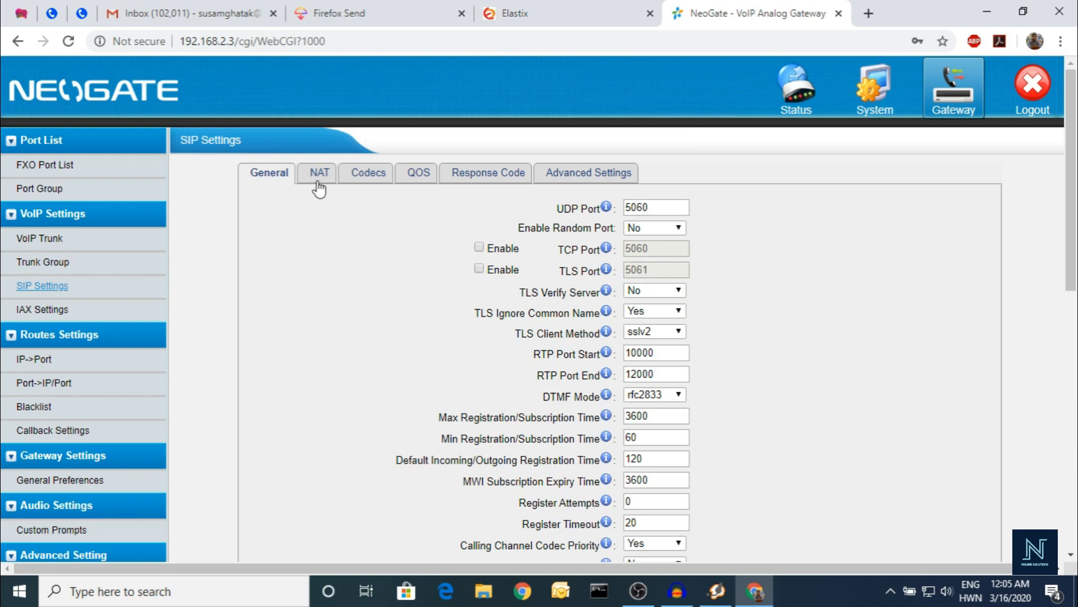
pyautogui.click(366, 174)
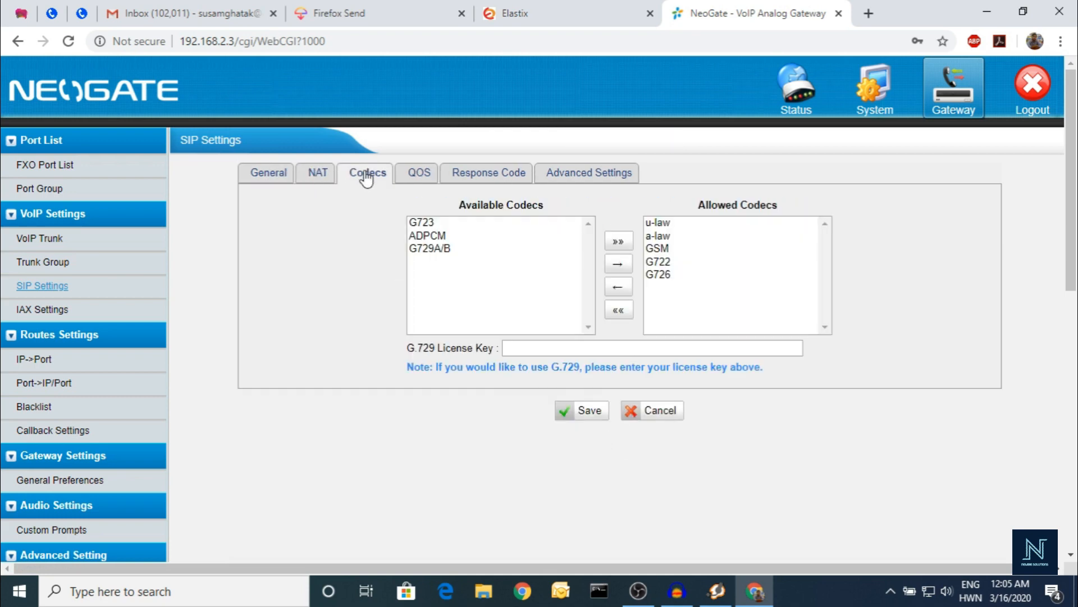
pyautogui.click(417, 176)
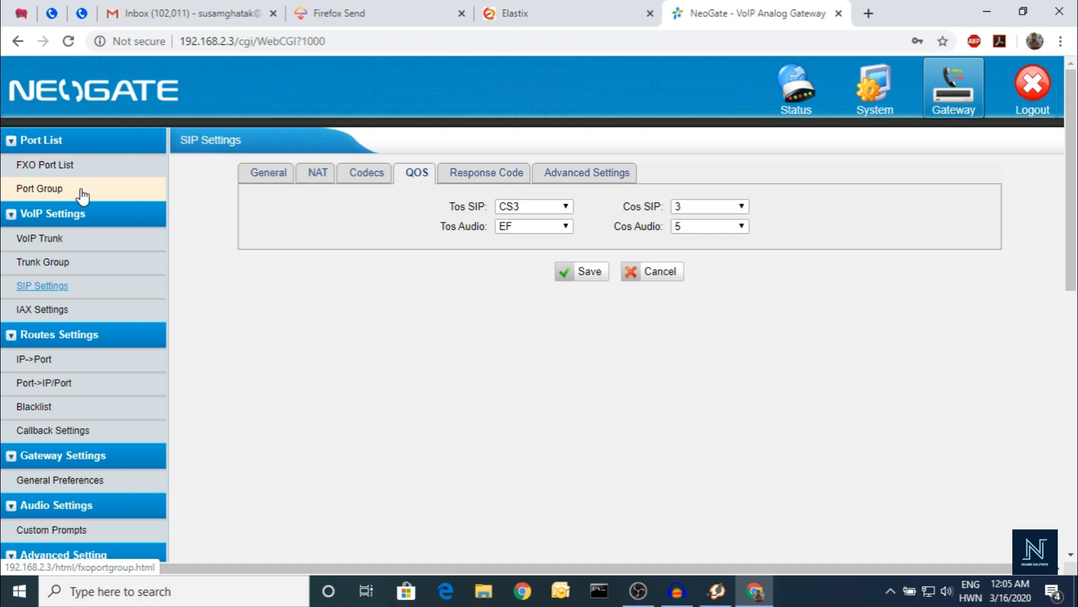
# Open the airetl IP->Port route, examine its call source options, and check the Elastix browser tab before returning to the gateway.
pyautogui.click(44, 368)
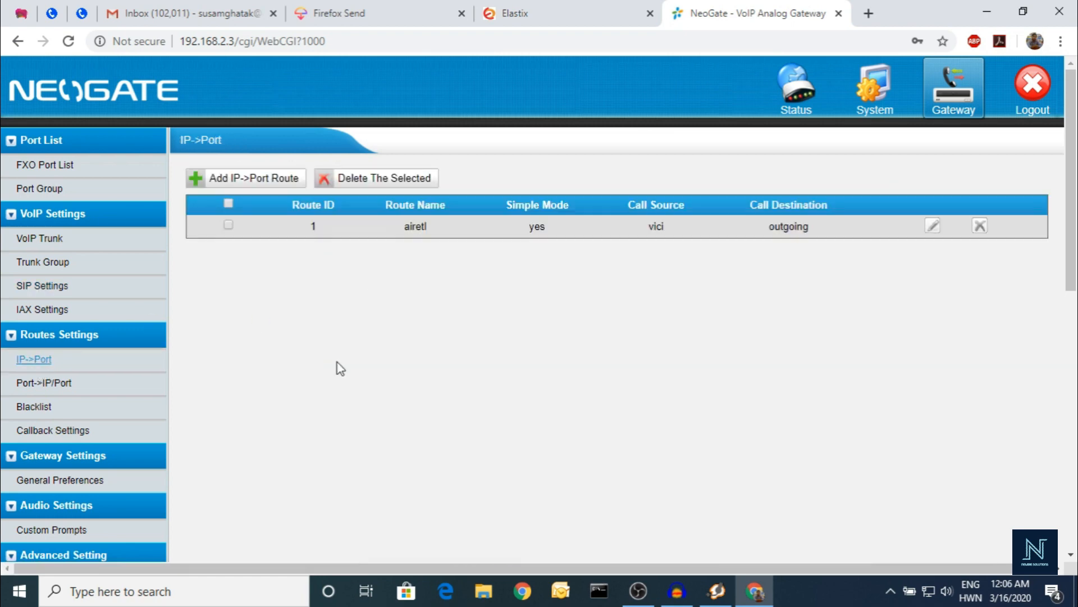
pyautogui.click(934, 227)
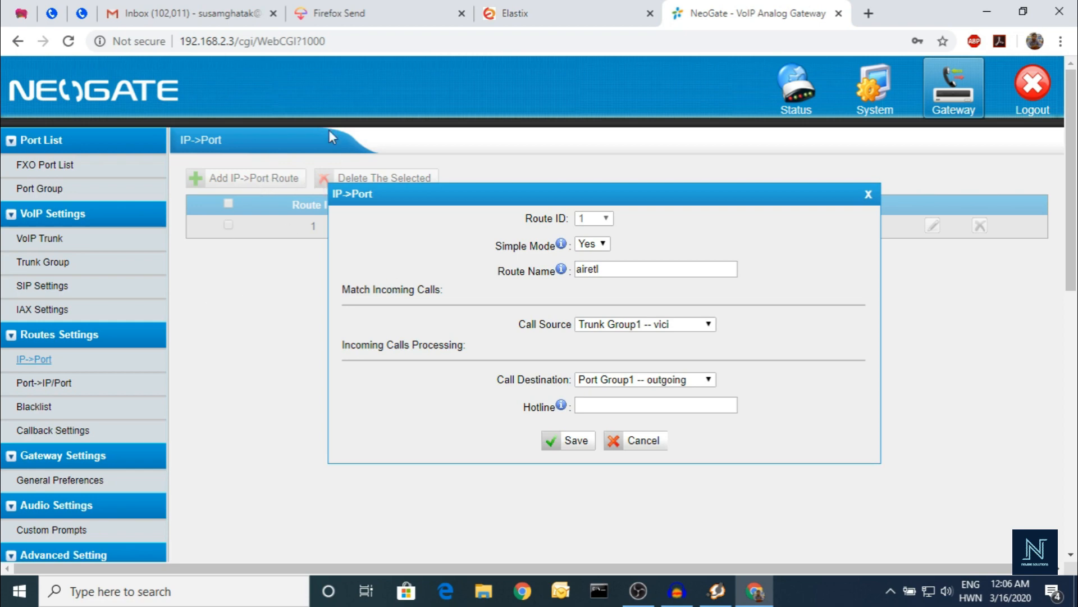
pyautogui.click(651, 328)
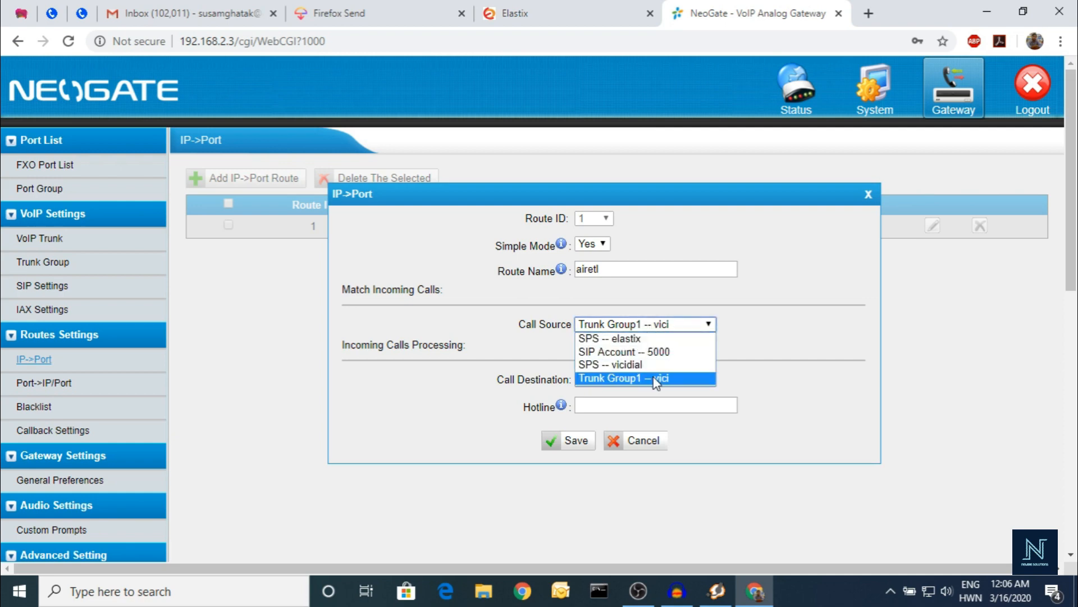
pyautogui.click(786, 296)
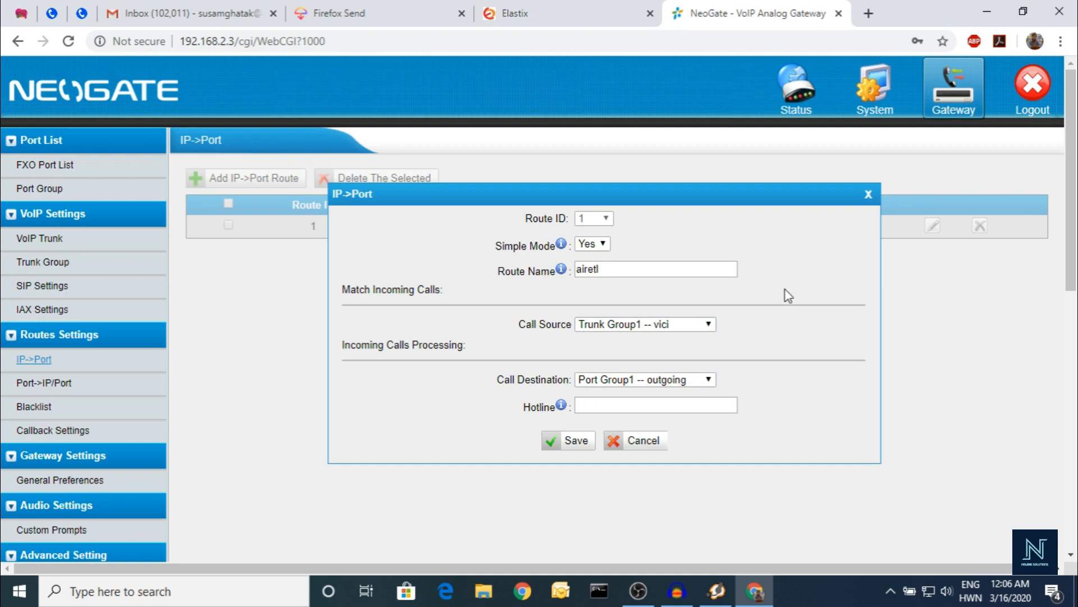
pyautogui.click(563, 4)
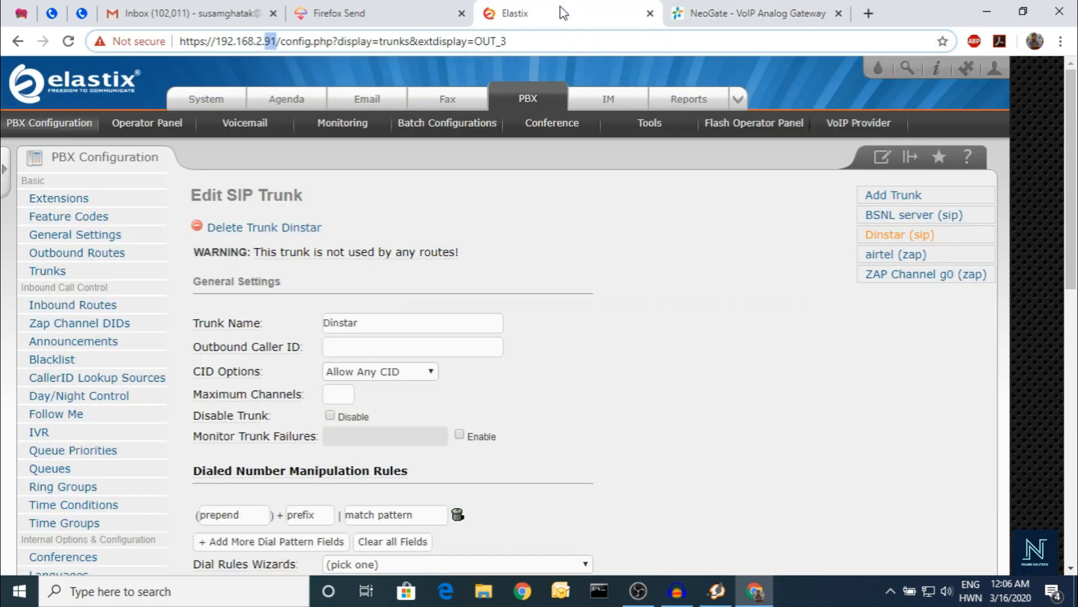
pyautogui.click(729, 8)
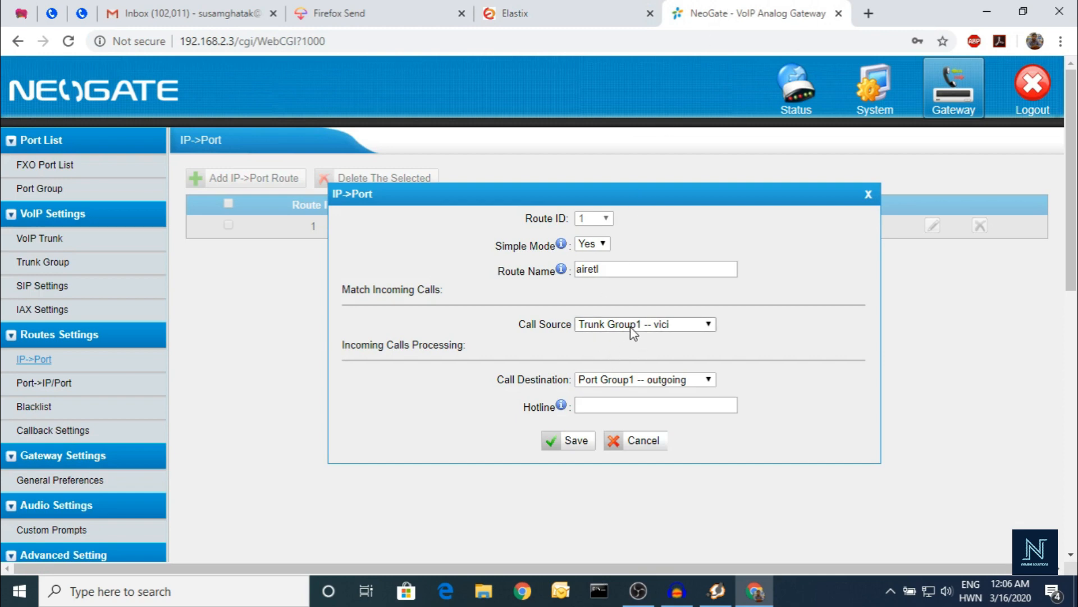
# Examine the call destination options of the airetl IP->Port route, and close it without saving.
pyautogui.click(642, 381)
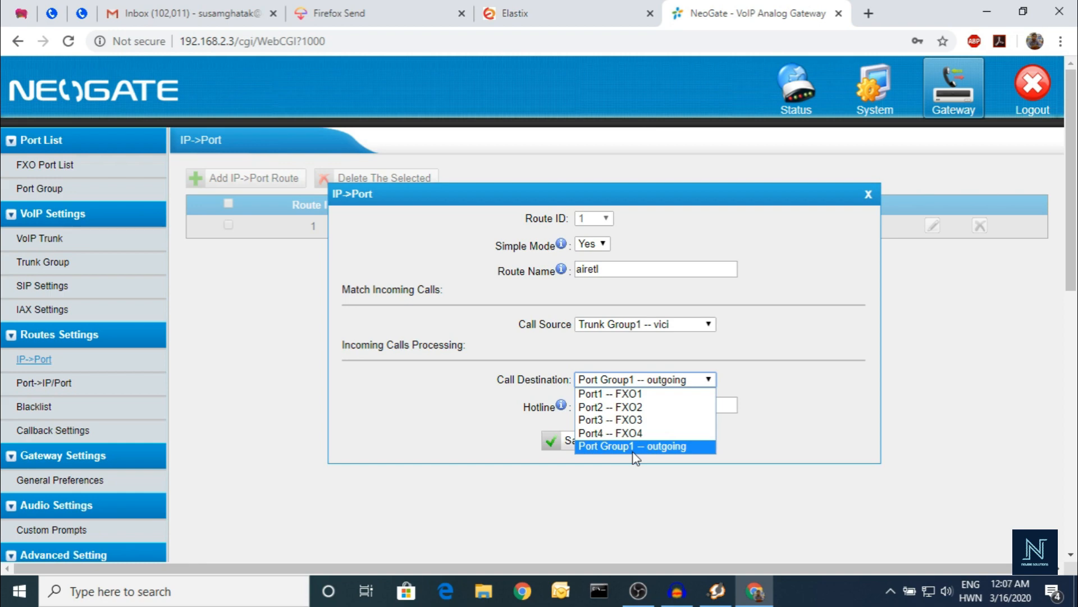
pyautogui.click(798, 459)
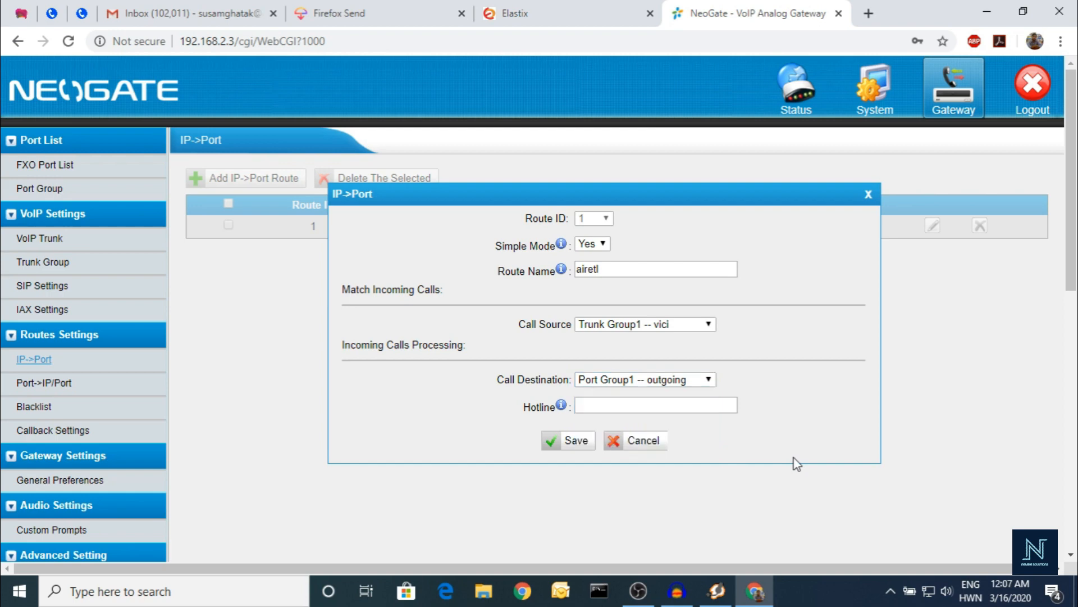
pyautogui.click(650, 447)
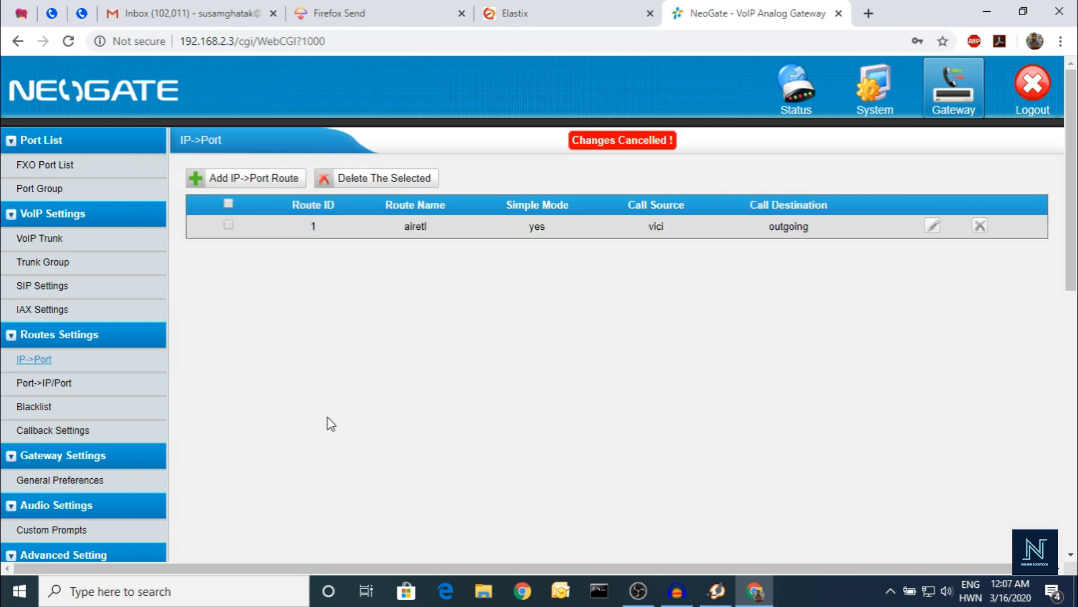
# View the Port->IP/Port routes and inspect the bsnl1 route's source, destination and hotline, closing it without changes.
pyautogui.click(46, 384)
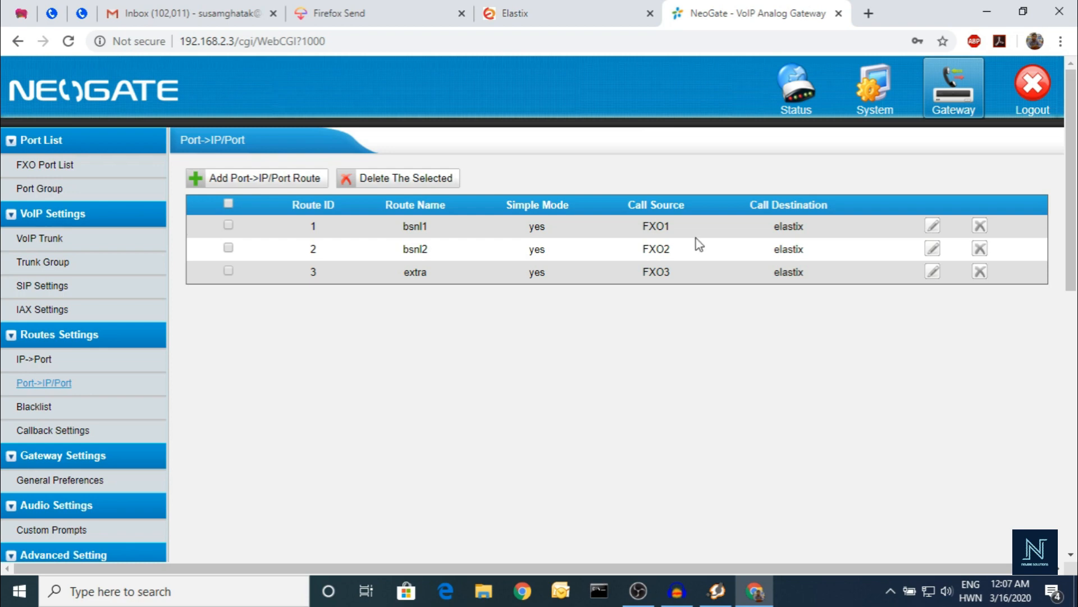
pyautogui.click(934, 226)
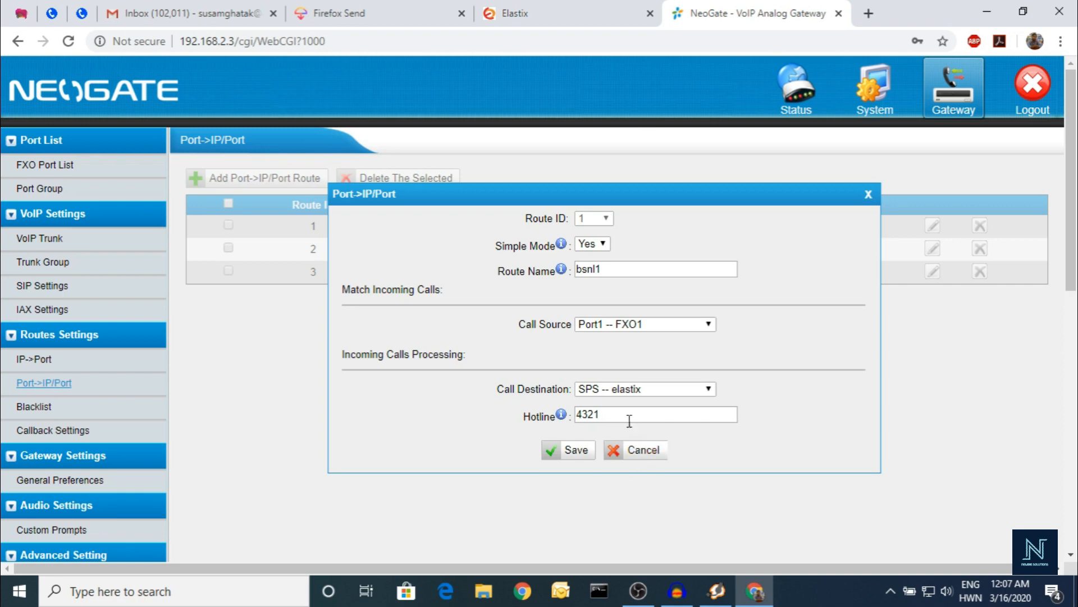
pyautogui.click(610, 414)
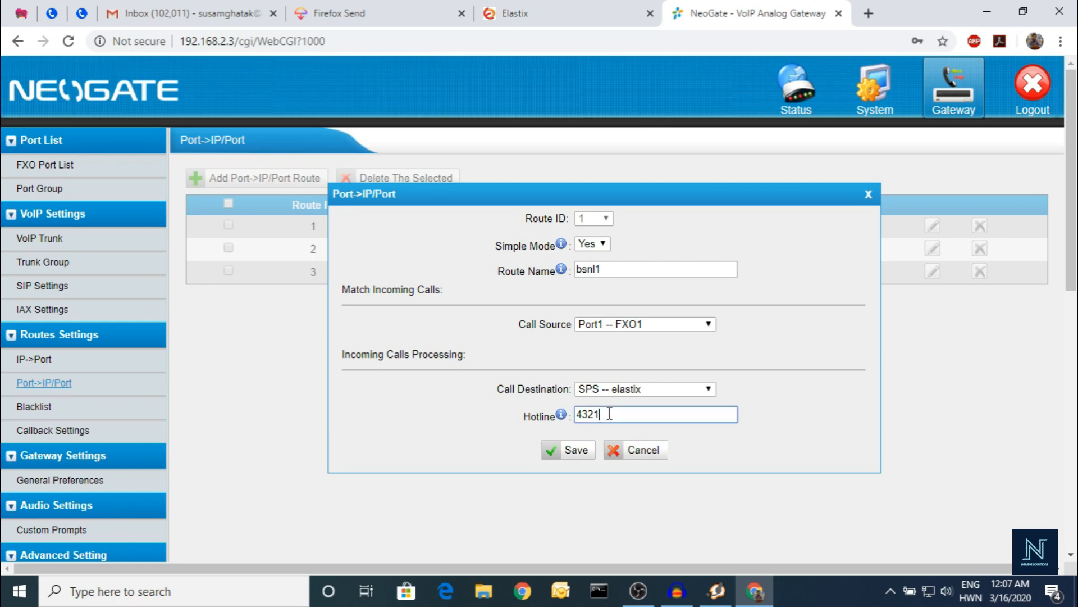
pyautogui.click(632, 450)
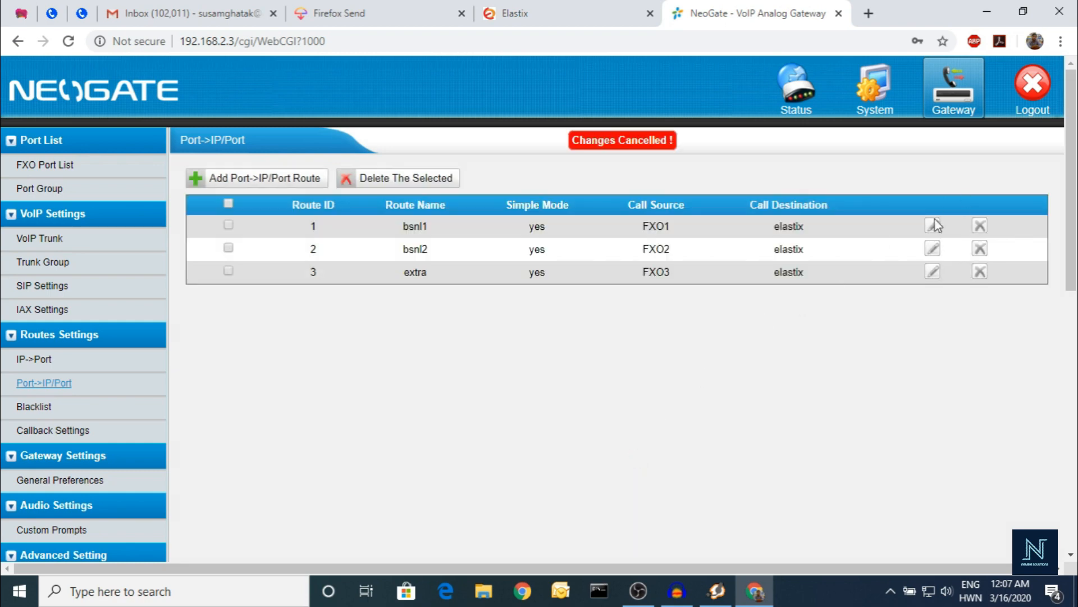
# Inspect the source, destination and hotline settings of the bsnl2 and extra Port->IP/Port routes, closing both without changes.
pyautogui.click(932, 254)
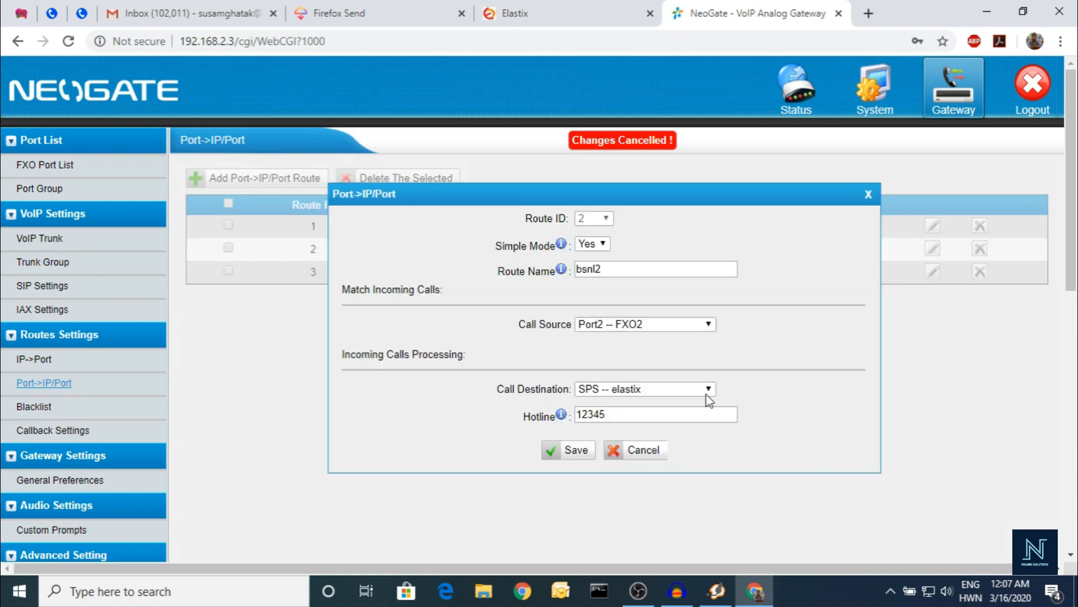
pyautogui.moveTo(610, 418); pyautogui.dragTo(563, 422)
pyautogui.click(680, 356)
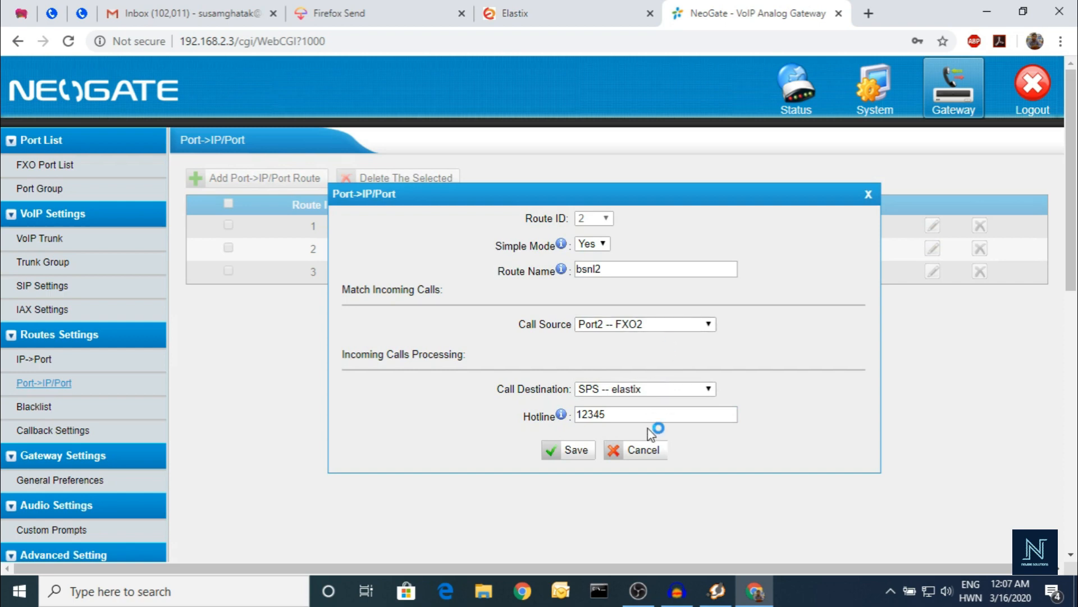
pyautogui.click(645, 450)
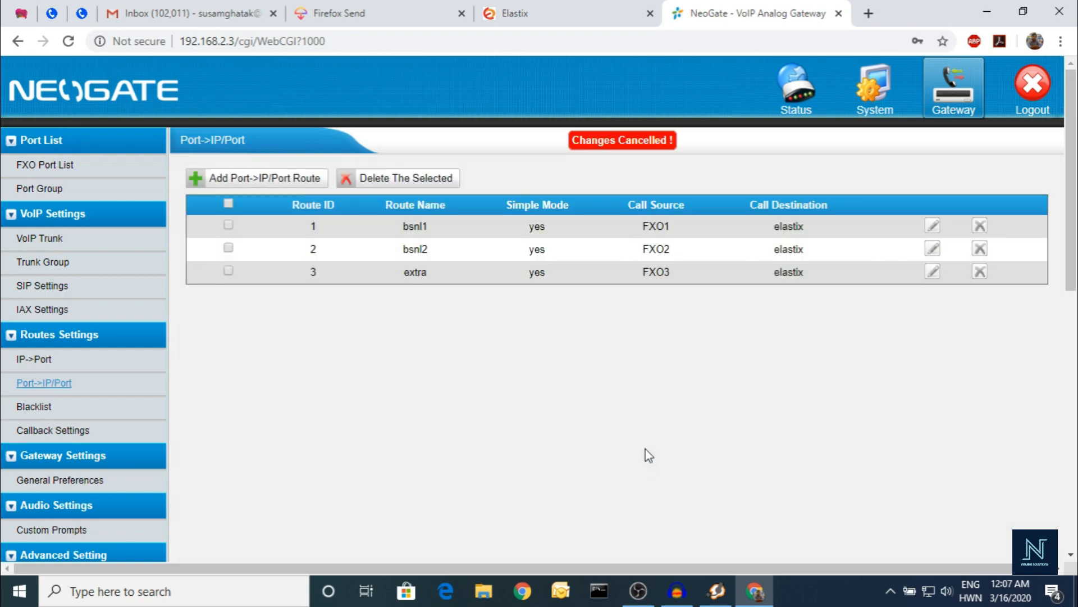
pyautogui.click(931, 273)
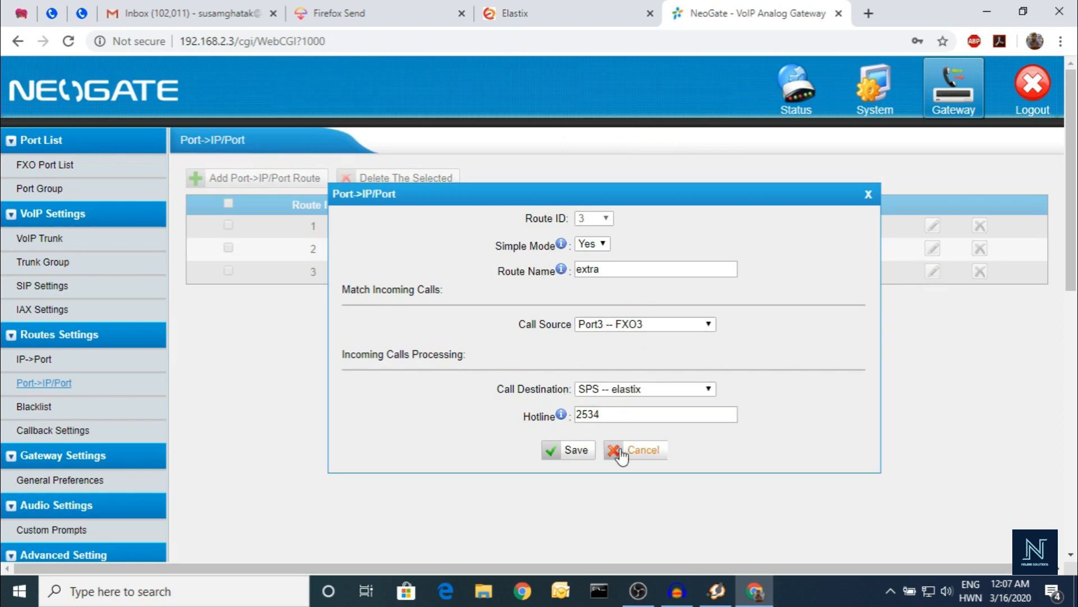
pyautogui.click(620, 452)
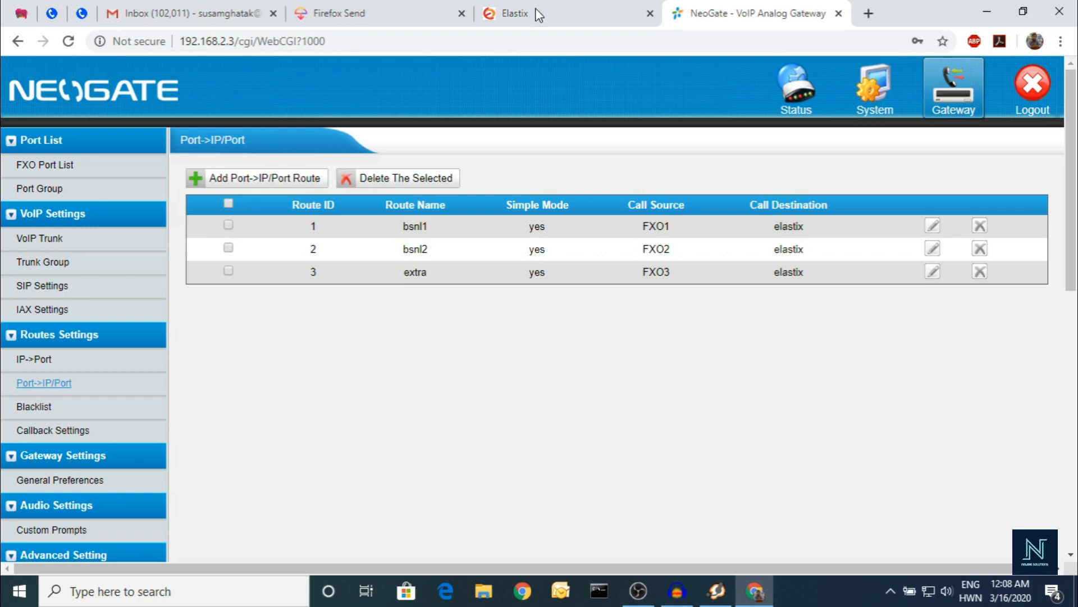
# Switch to the Elastix browser tab and examine the outgoing PEER details of the Dinstar SIP trunk.
pyautogui.click(556, 4)
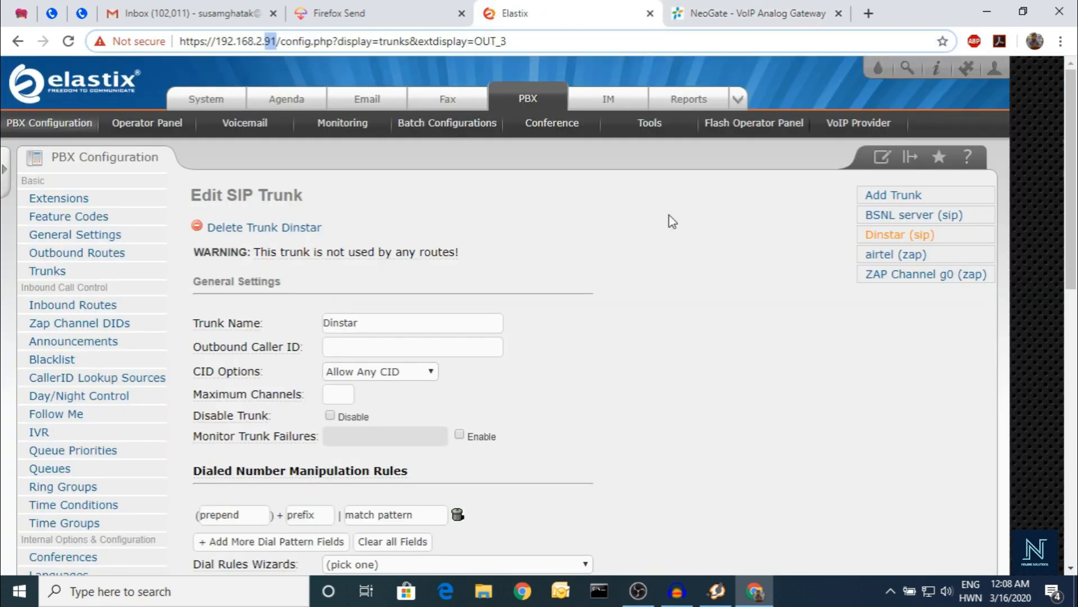
pyautogui.click(887, 234)
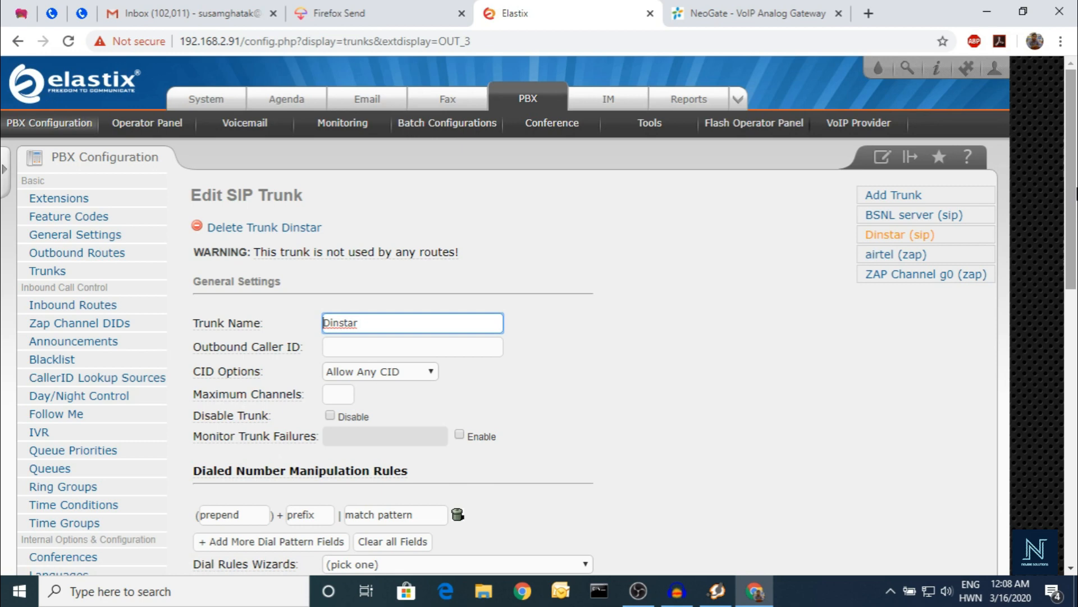
pyautogui.moveTo(1077, 193); pyautogui.dragTo(1077, 349)
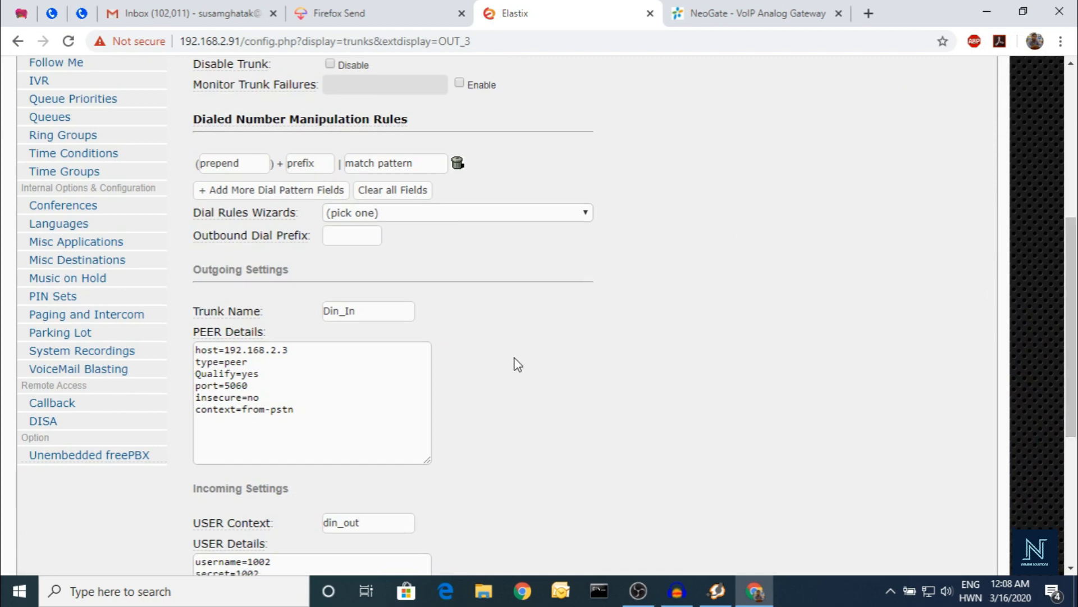
pyautogui.moveTo(354, 408); pyautogui.dragTo(186, 345)
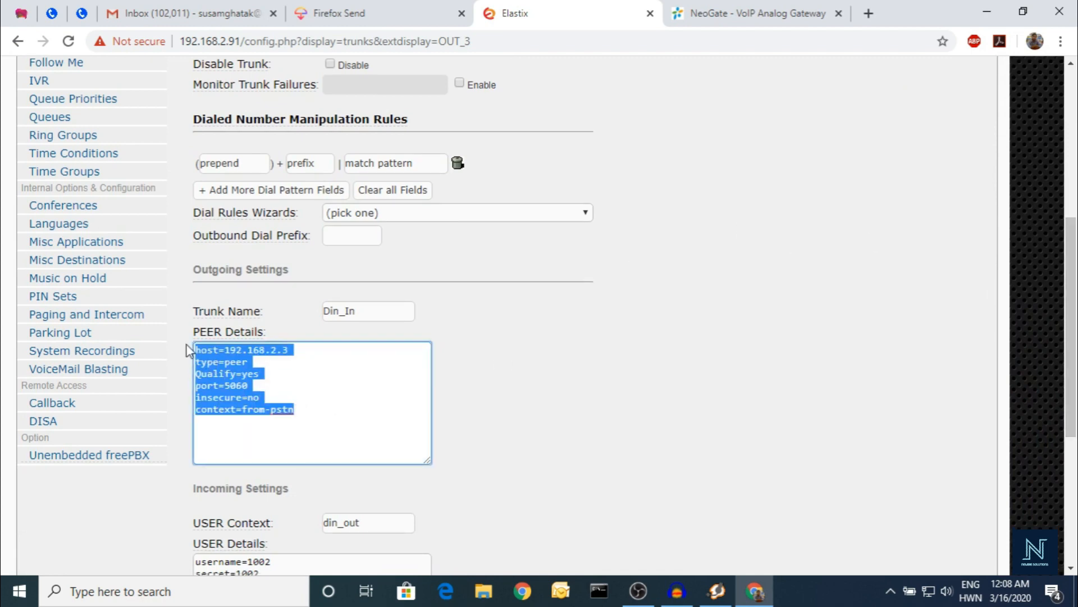
pyautogui.click(877, 446)
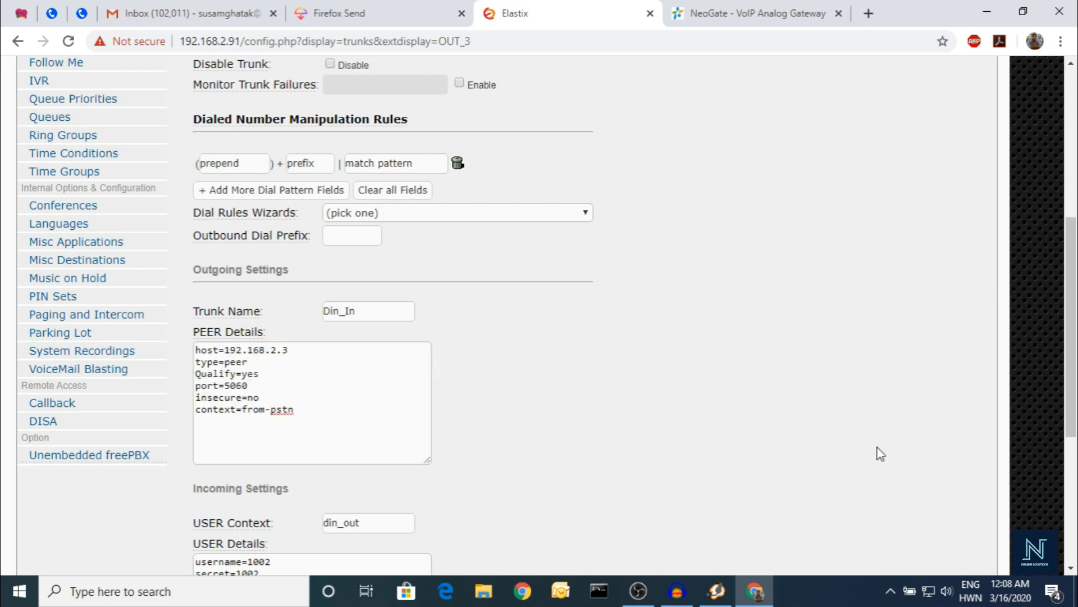
# Open the airetl inbound route in Elastix and examine its DID number and options.
pyautogui.moveTo(1075, 399); pyautogui.dragTo(1074, 277)
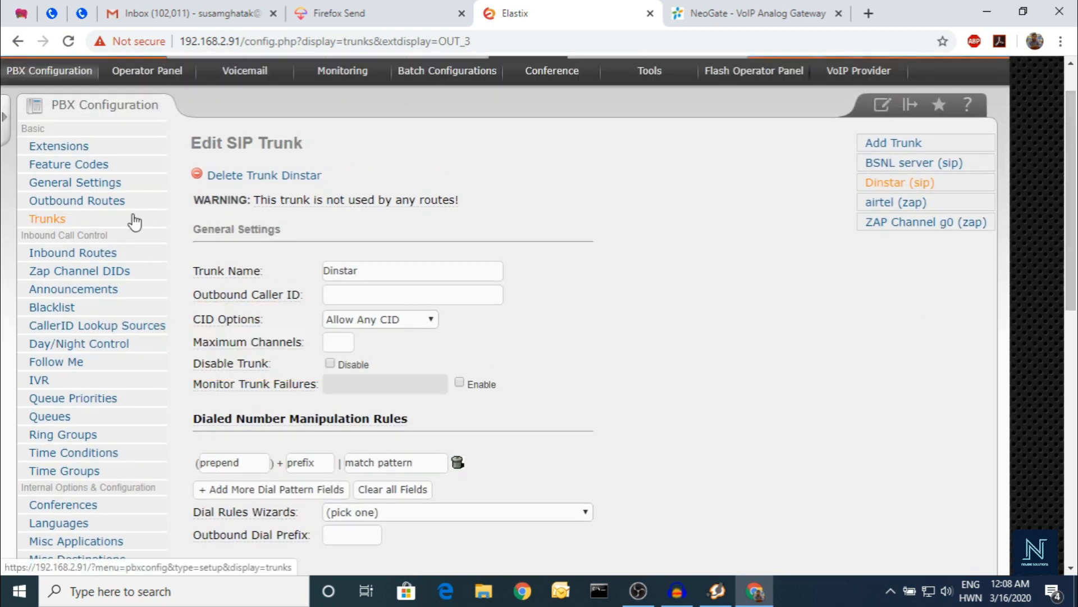
pyautogui.click(110, 258)
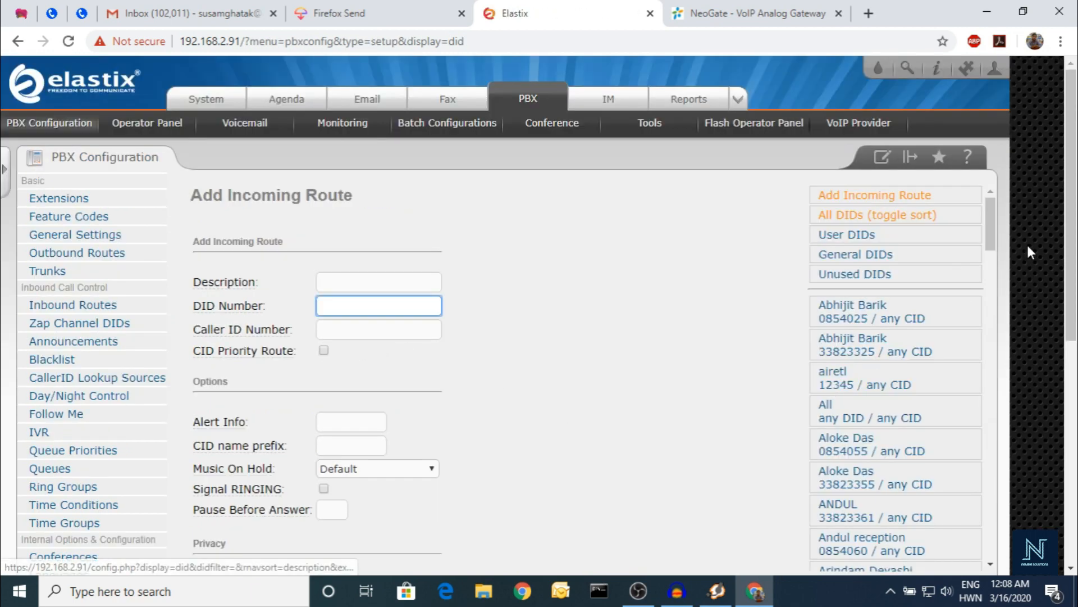
pyautogui.moveTo(1075, 224); pyautogui.dragTo(1077, 337)
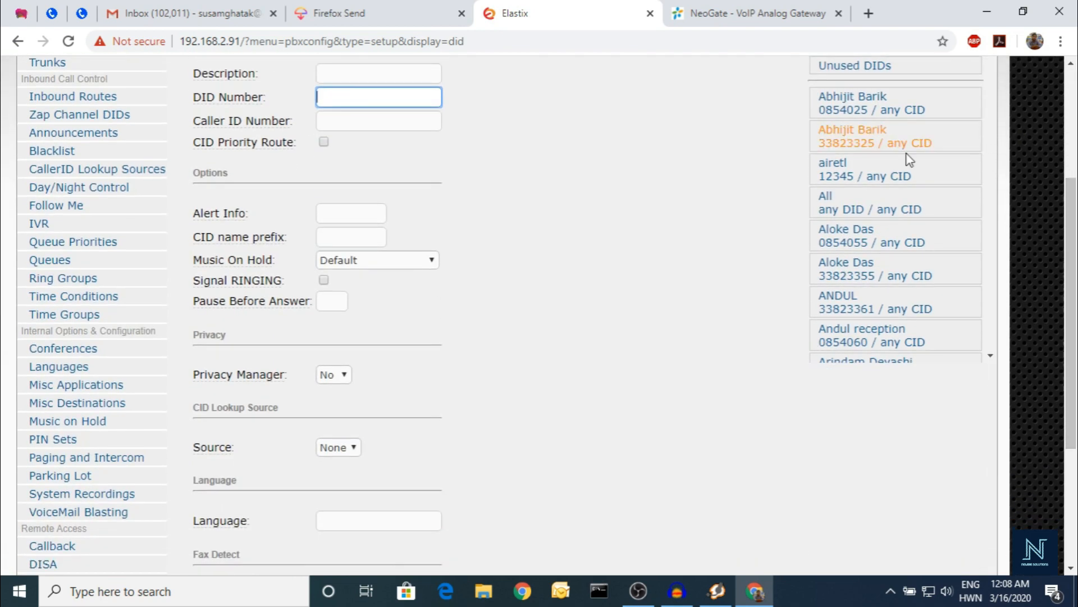
pyautogui.click(869, 178)
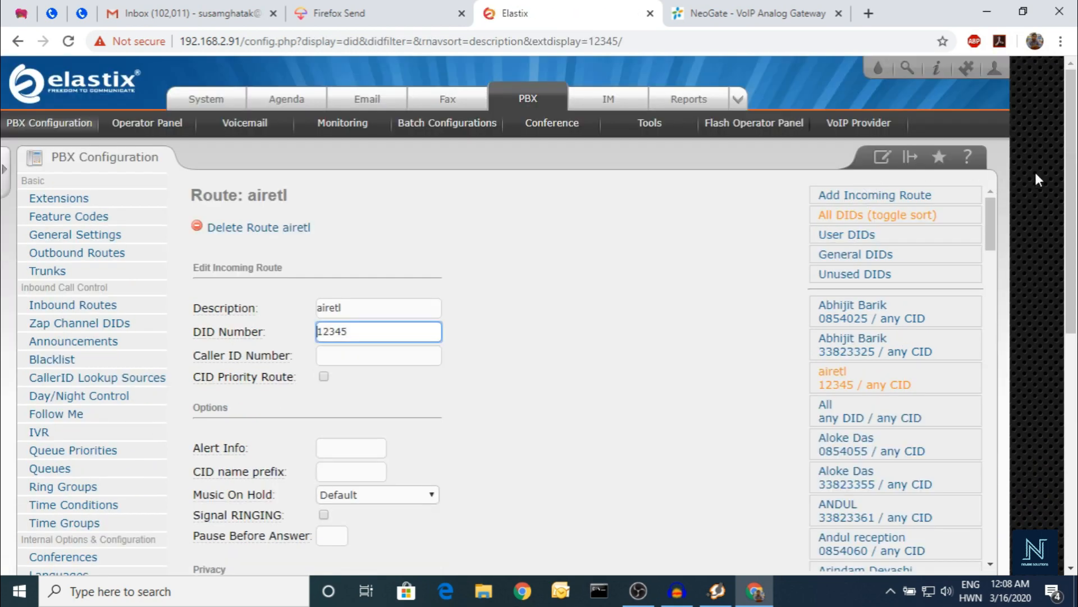
pyautogui.moveTo(1073, 193); pyautogui.dragTo(1073, 272)
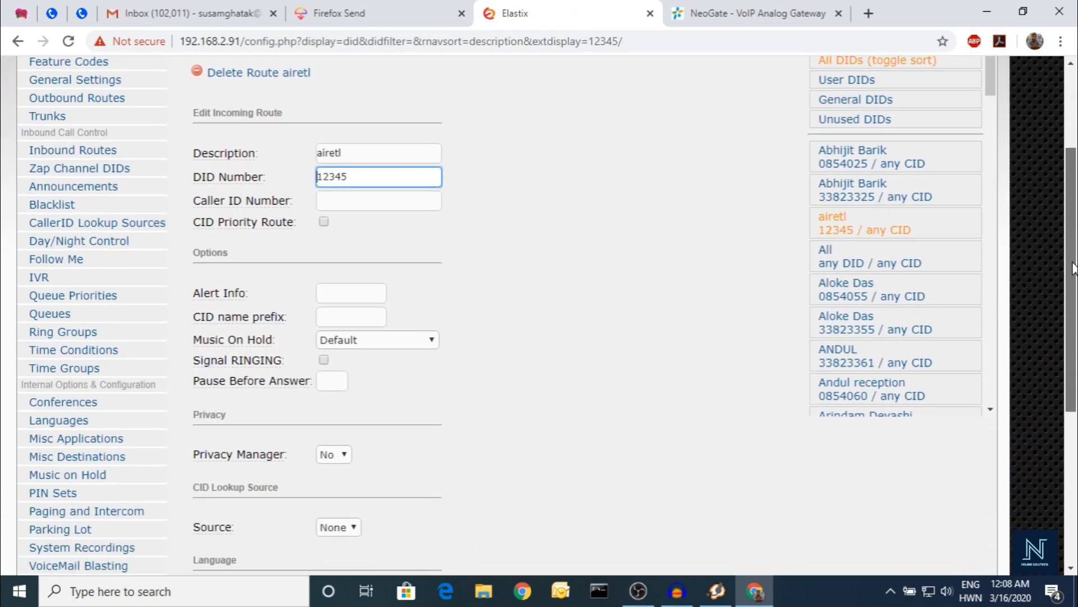
# Switch to the NeoGate browser tab and inspect the bsnl2 Port->IP/Port route's hotline, closing the route without changes.
pyautogui.click(764, 13)
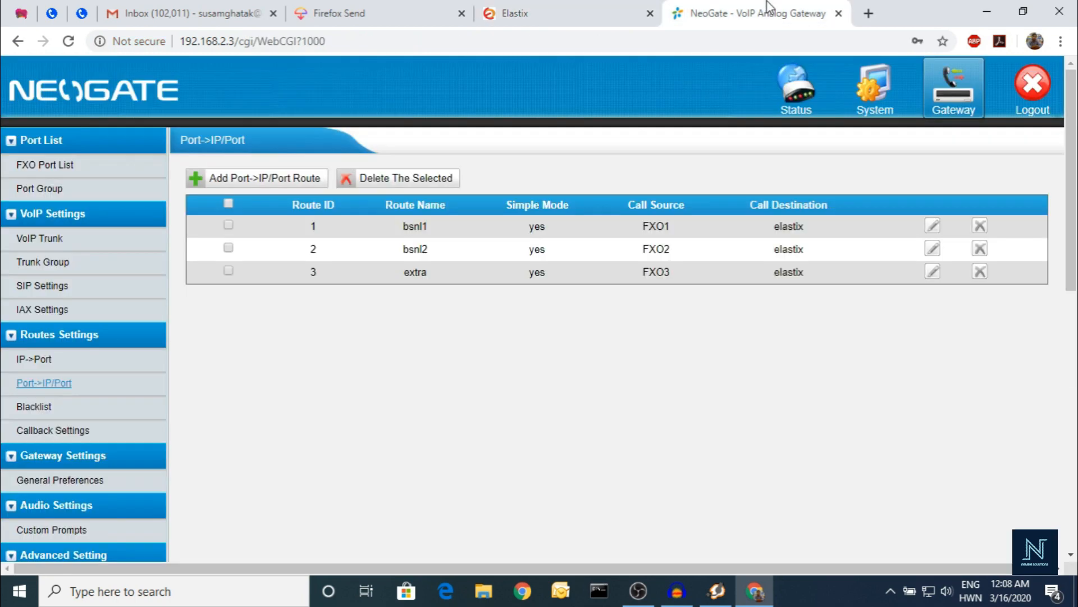
pyautogui.click(932, 248)
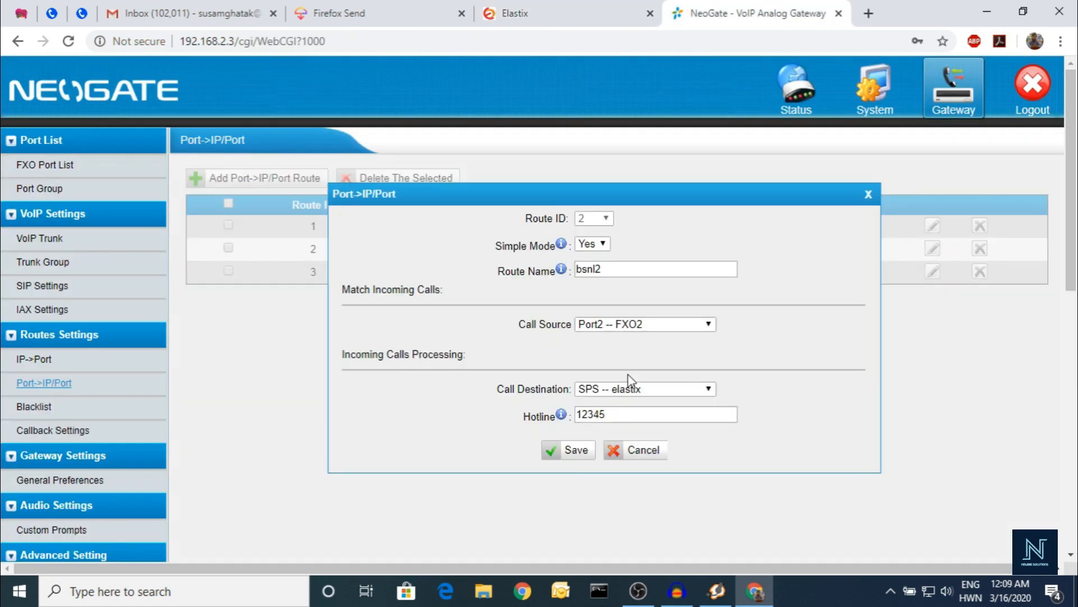
pyautogui.click(635, 449)
# Compare the DID number and review the set destination of the airetl route in Elastix, and return to the NeoGate tab.
pyautogui.click(570, 13)
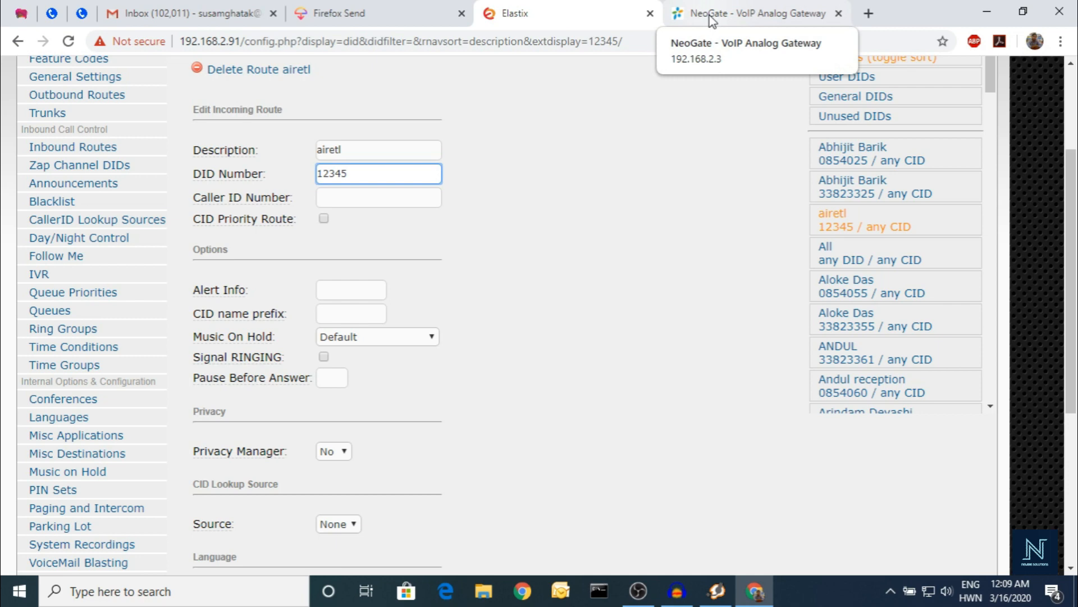
pyautogui.moveTo(373, 174); pyautogui.dragTo(284, 181)
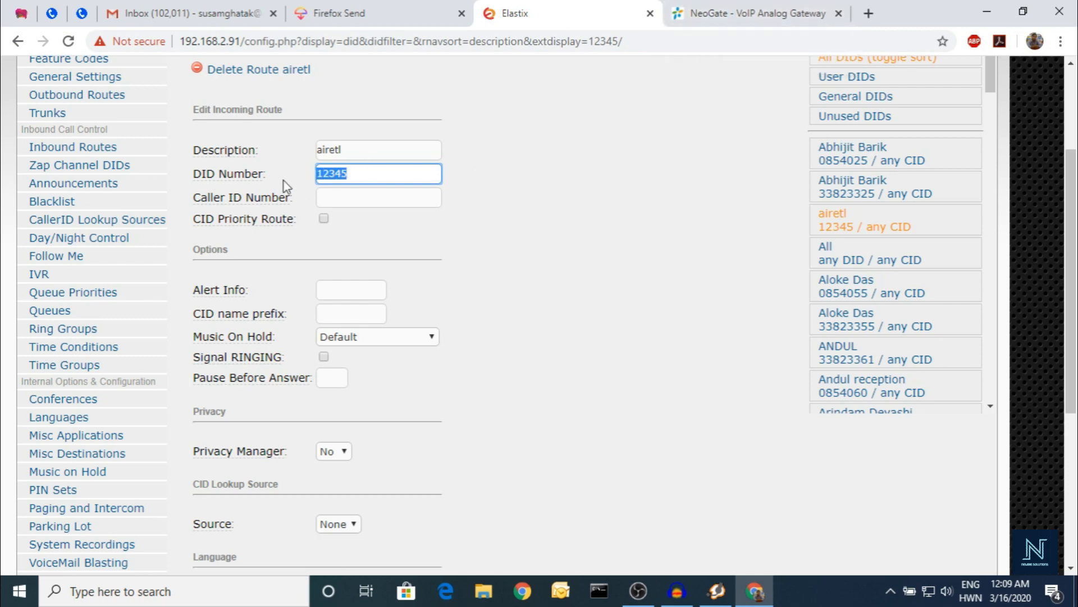
pyautogui.click(578, 277)
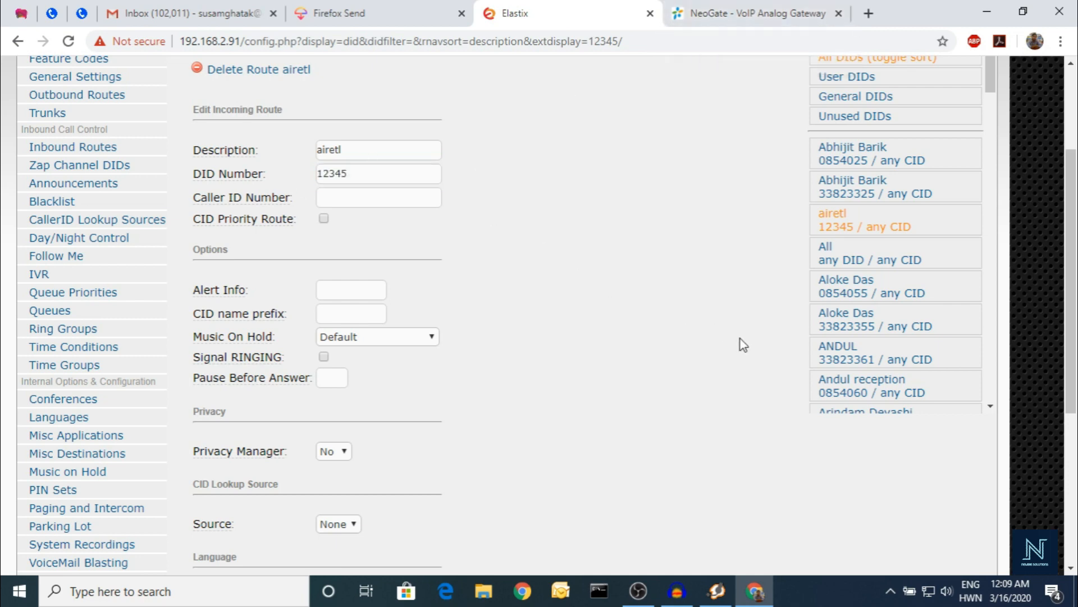
pyautogui.moveTo(1073, 323); pyautogui.dragTo(1074, 454)
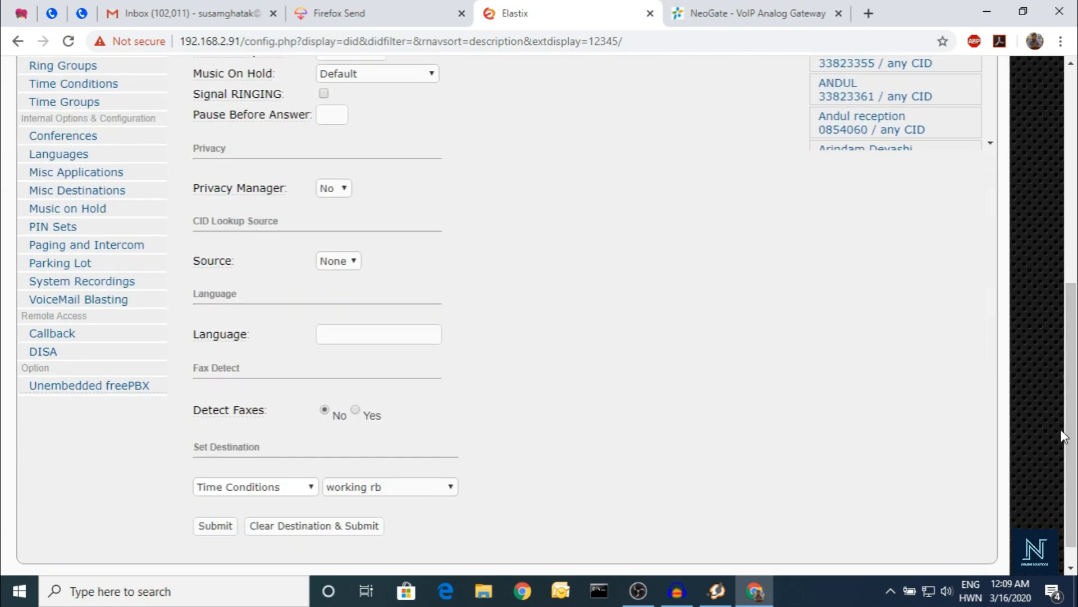
pyautogui.moveTo(1073, 439); pyautogui.dragTo(1075, 267)
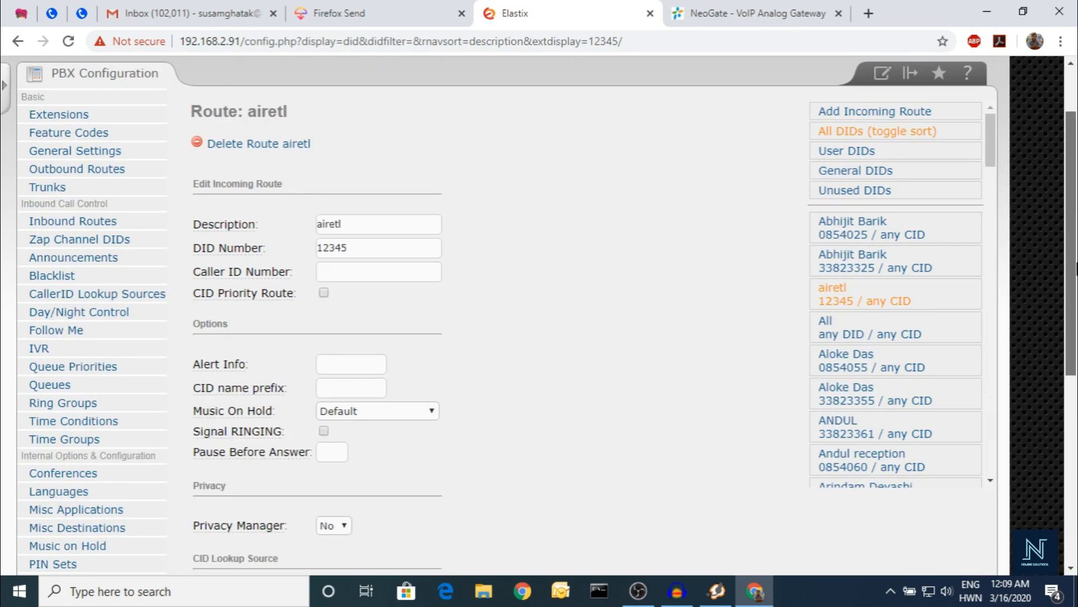
pyautogui.click(781, 8)
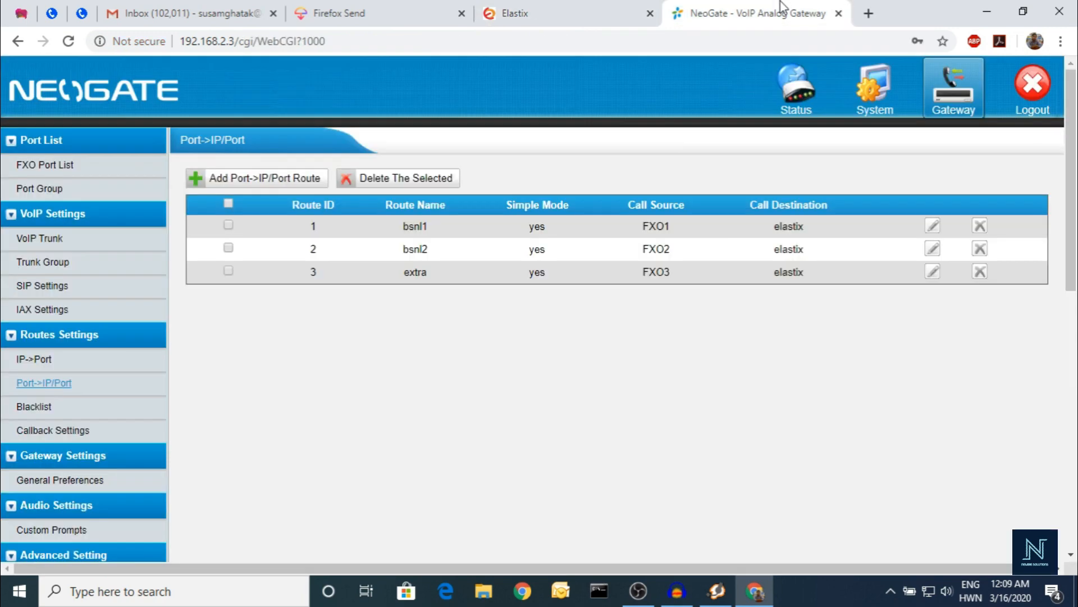